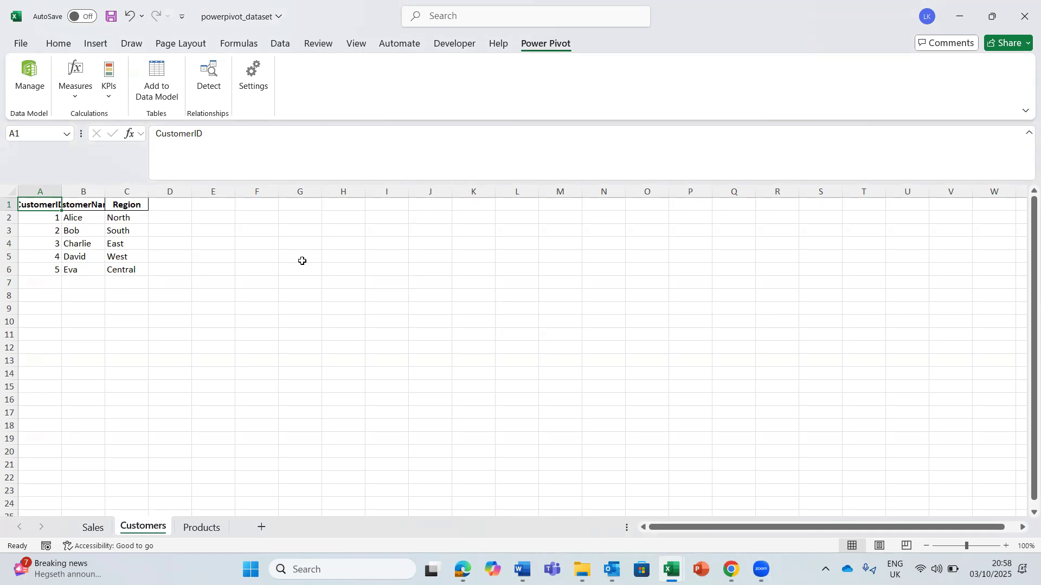
- Look through the Sales, Customers and Products sheets to review the columns each one holds
{"action": "left_click", "coordinate": [90, 527]}
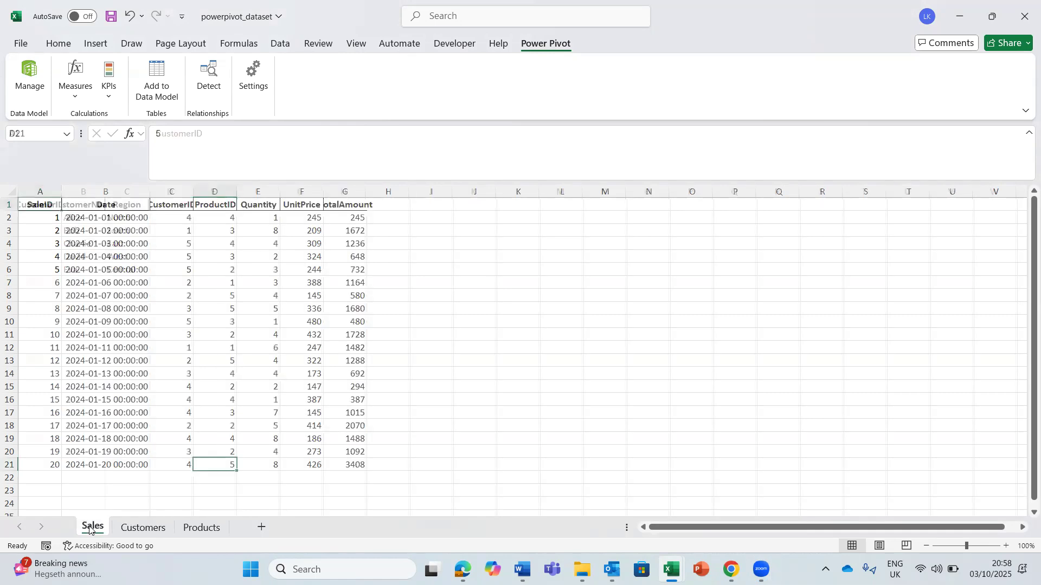
{"action": "left_click", "coordinate": [142, 527]}
{"action": "left_click", "coordinate": [196, 527]}
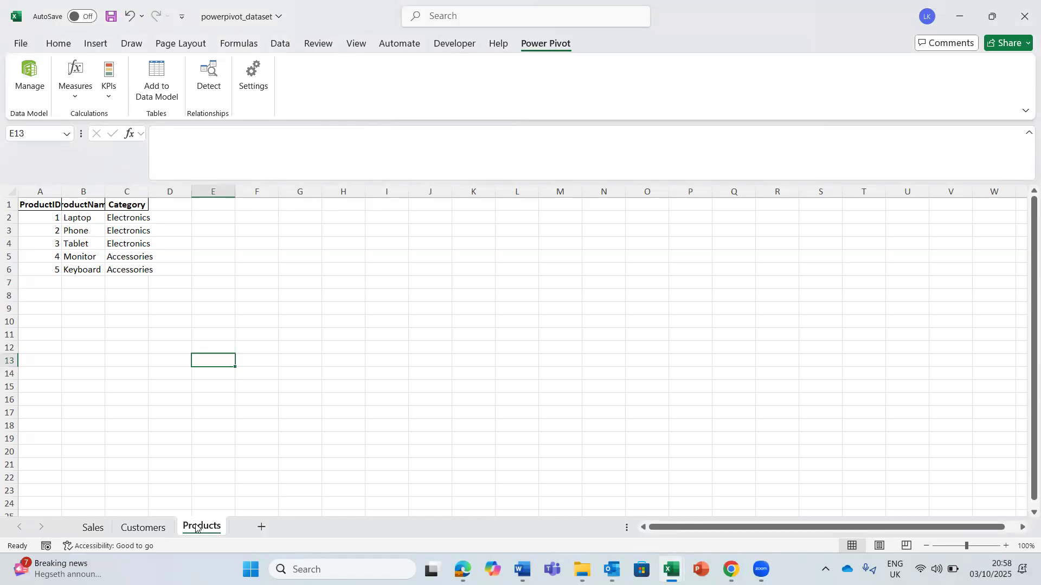
{"action": "left_click", "coordinate": [155, 318]}
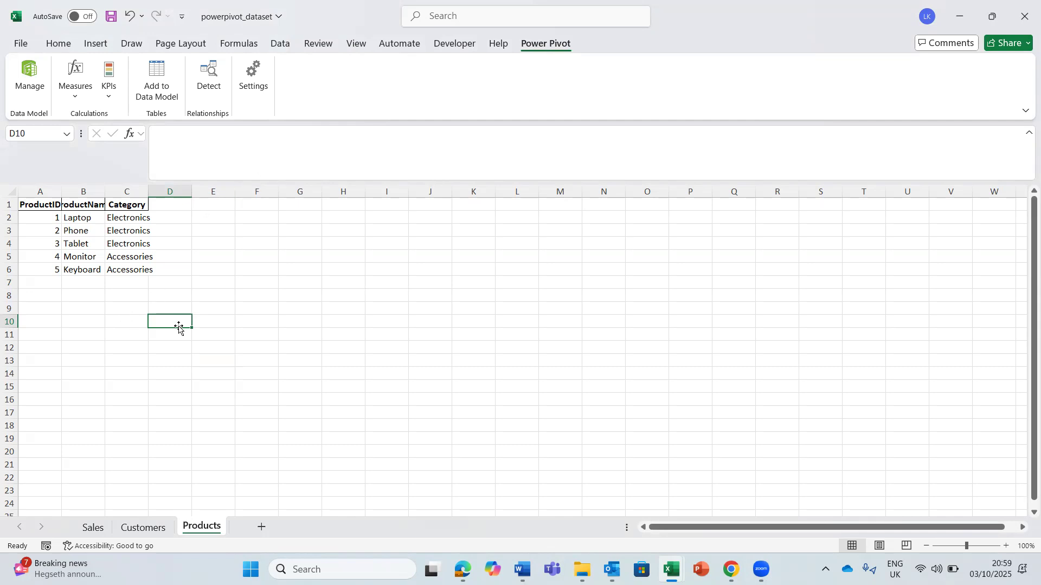
{"action": "left_click", "coordinate": [123, 266]}
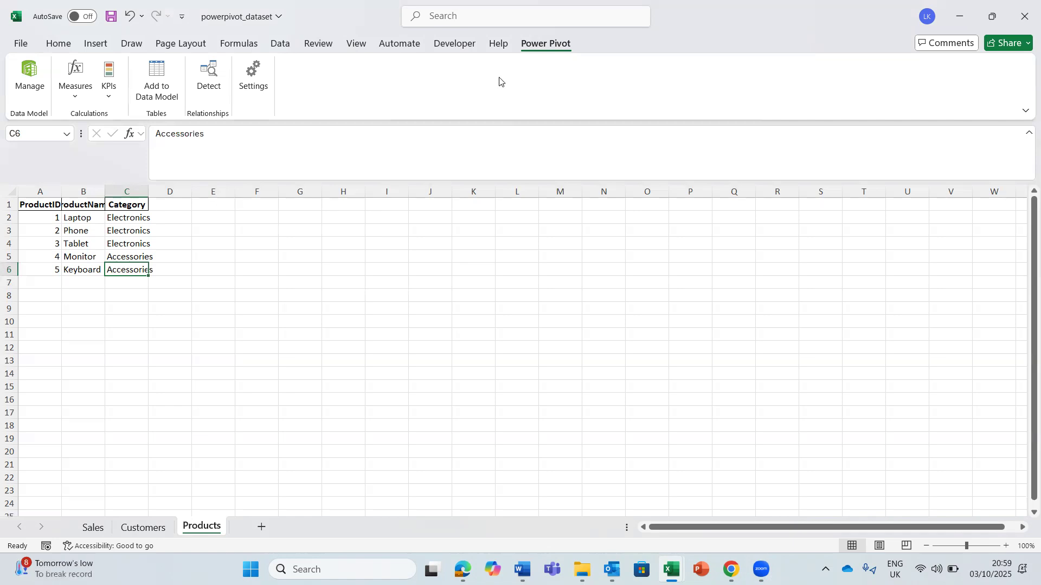
{"action": "left_click", "coordinate": [140, 320]}
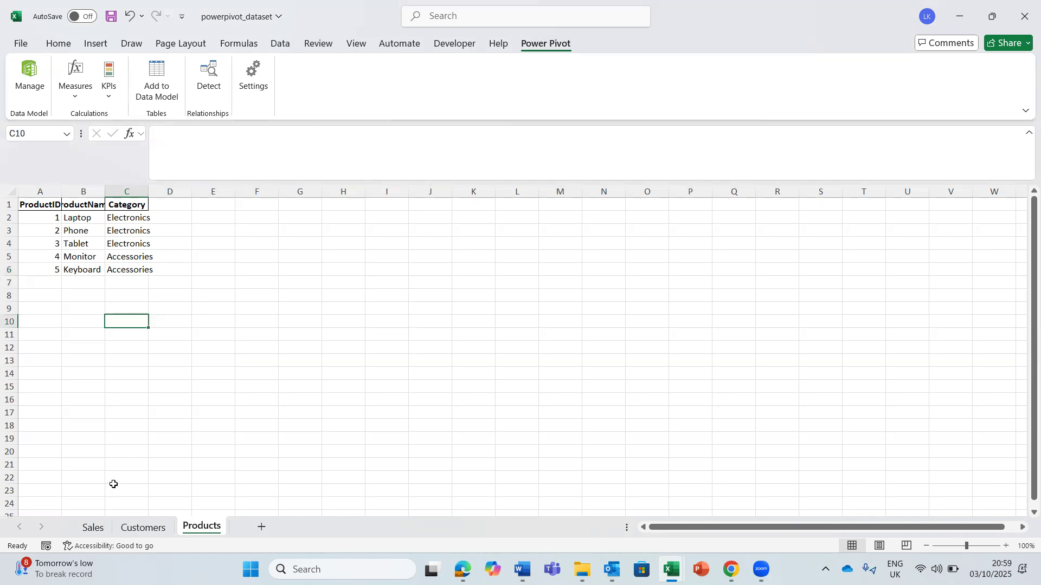
- Format the Date column on the Sales sheet with the custom number format dd-mmm-yy
{"action": "left_click", "coordinate": [89, 527]}
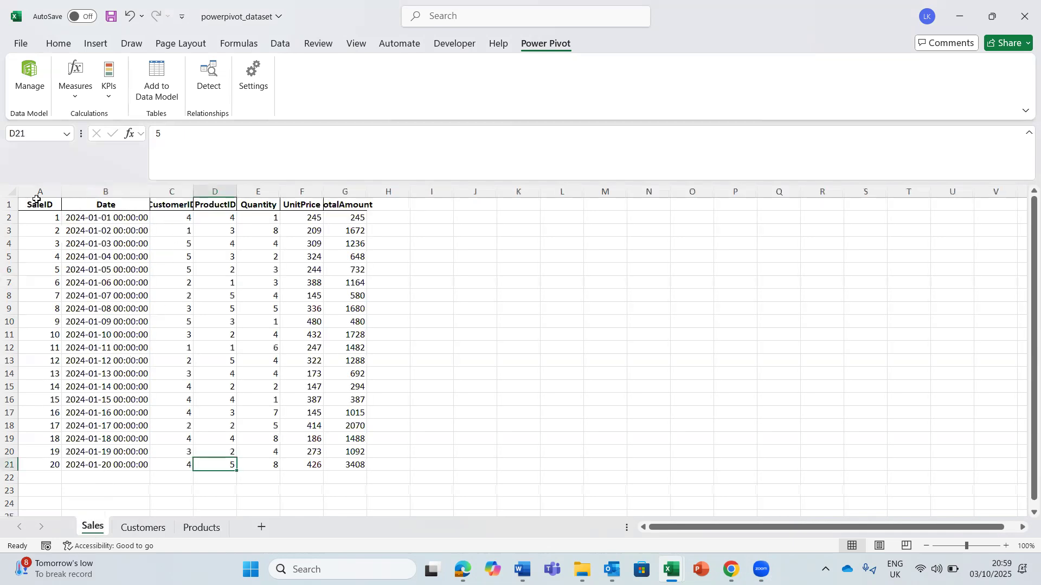
{"action": "left_click", "coordinate": [100, 191]}
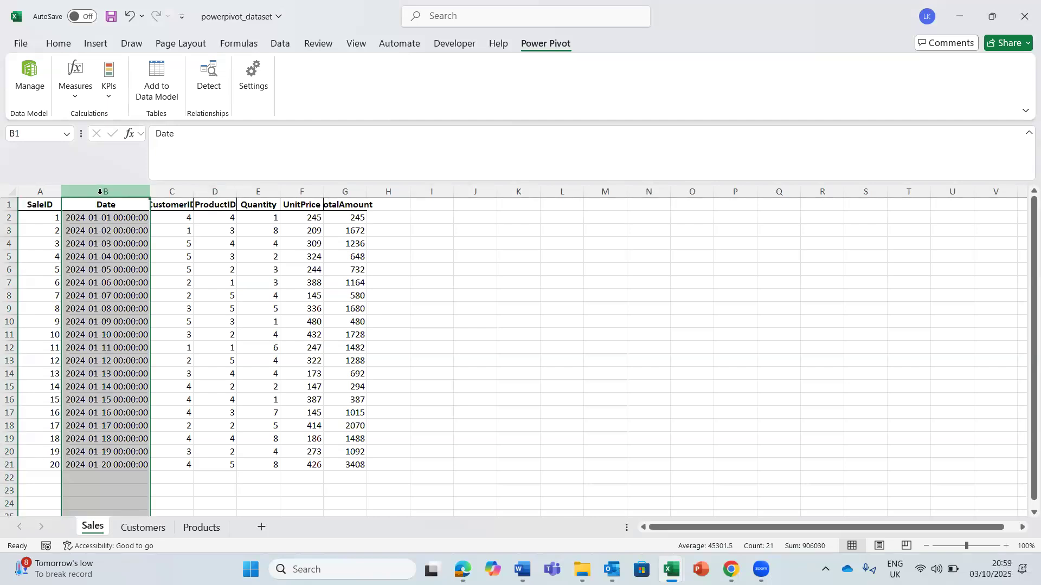
{"action": "key", "text": "ctrl+1"}
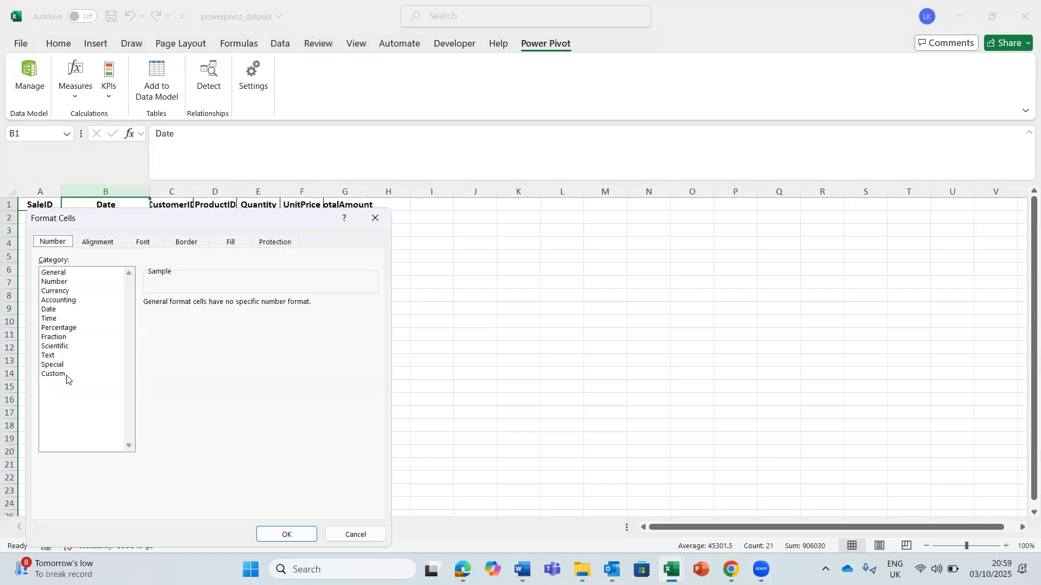
{"action": "left_click", "coordinate": [67, 376]}
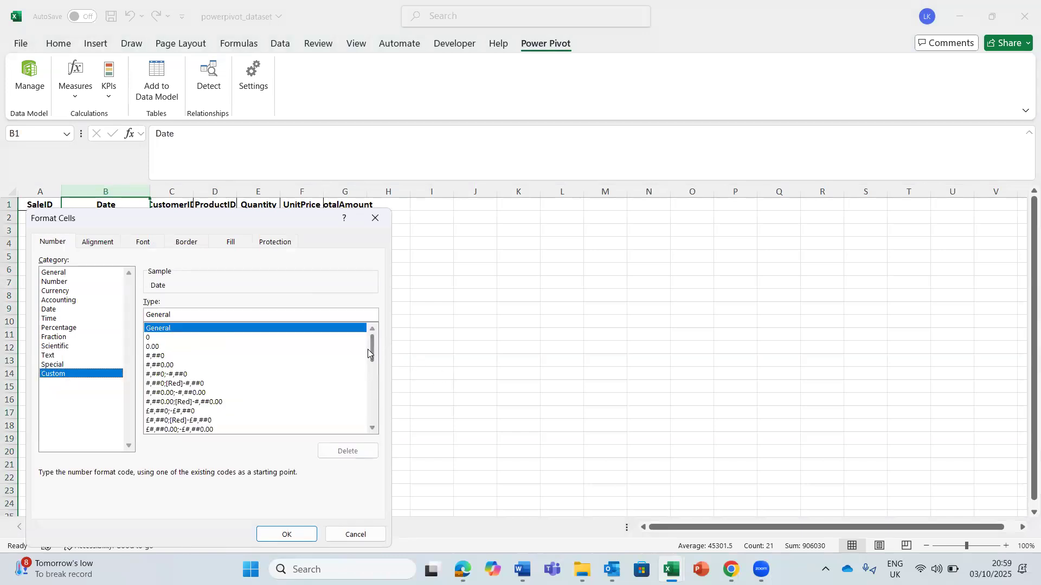
{"action": "left_click_drag", "start_coordinate": [369, 351], "coordinate": [382, 410]}
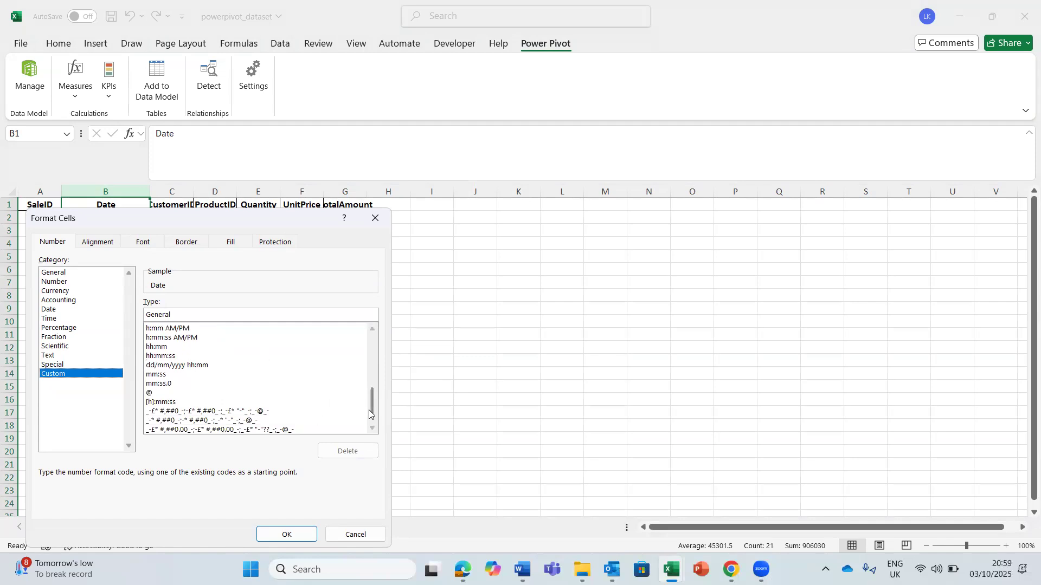
{"action": "left_click", "coordinate": [372, 328]}
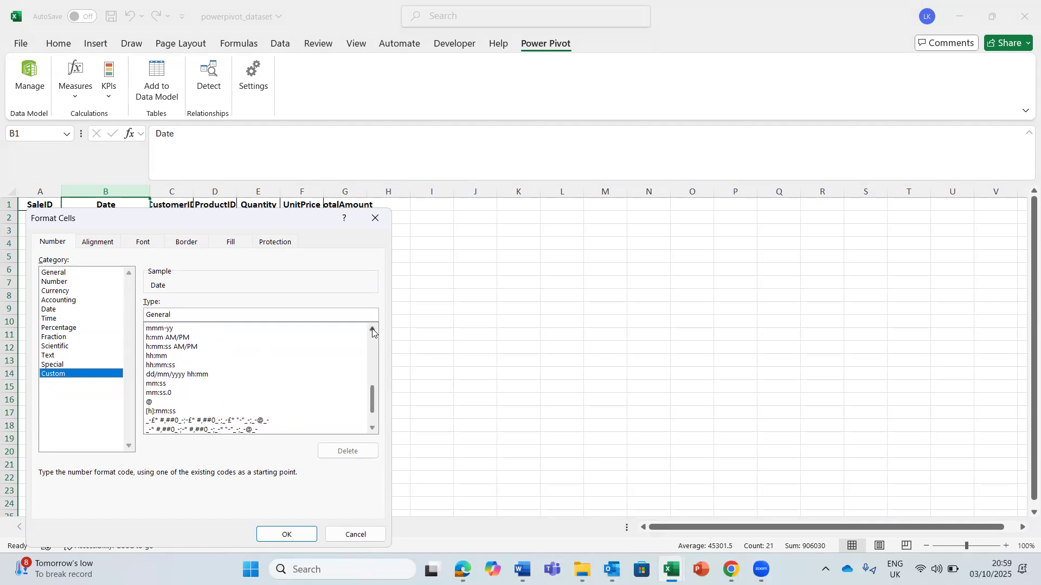
{"action": "left_click", "coordinate": [372, 329]}
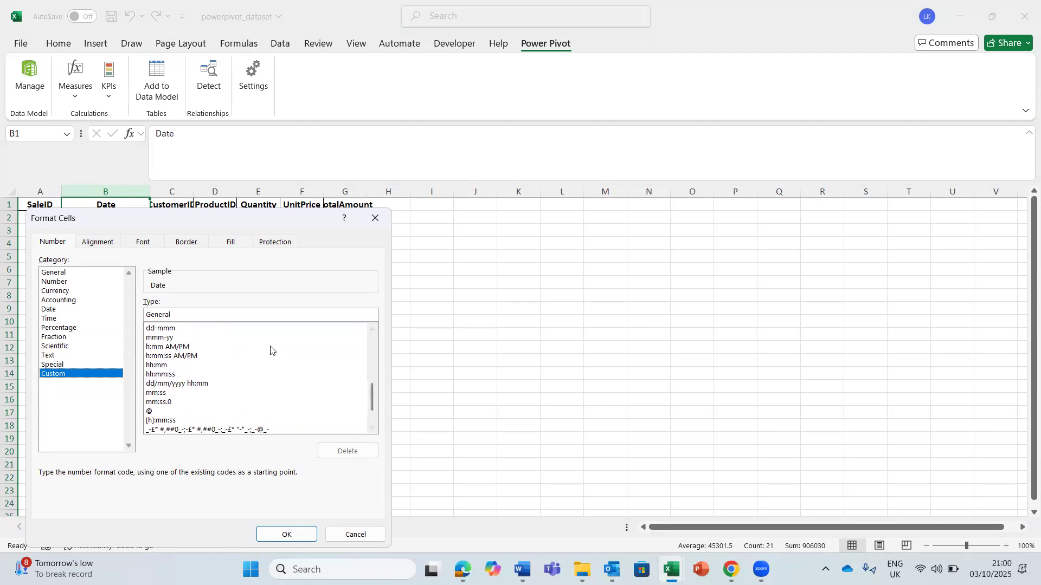
{"action": "left_click", "coordinate": [368, 330]}
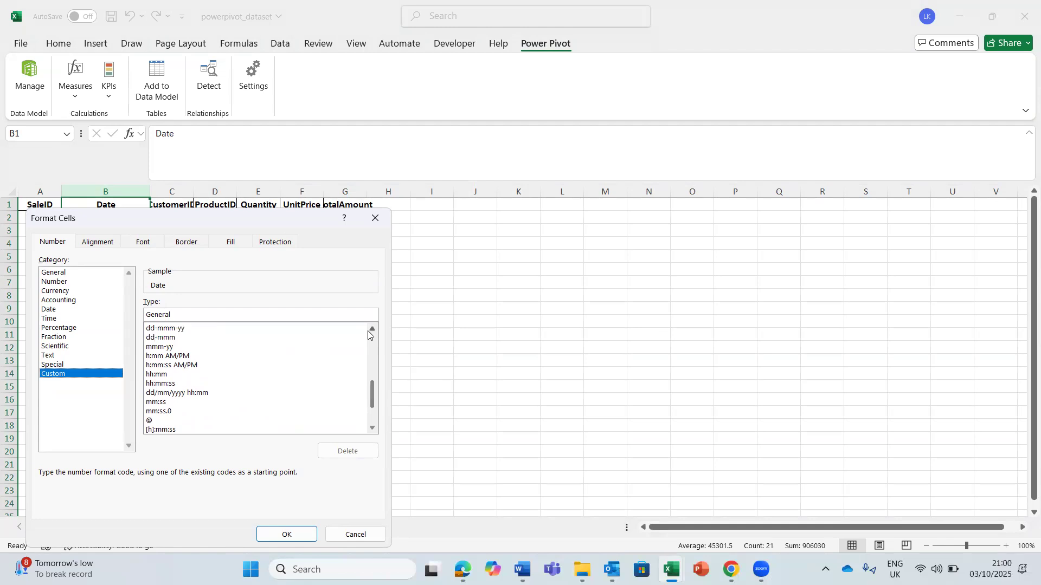
{"action": "left_click", "coordinate": [169, 329]}
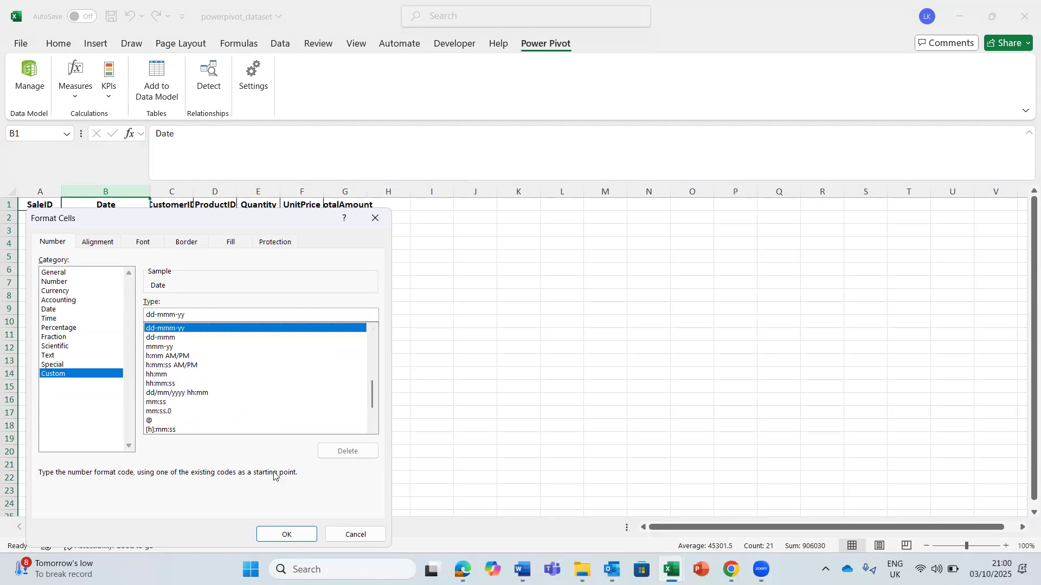
{"action": "left_click", "coordinate": [281, 536]}
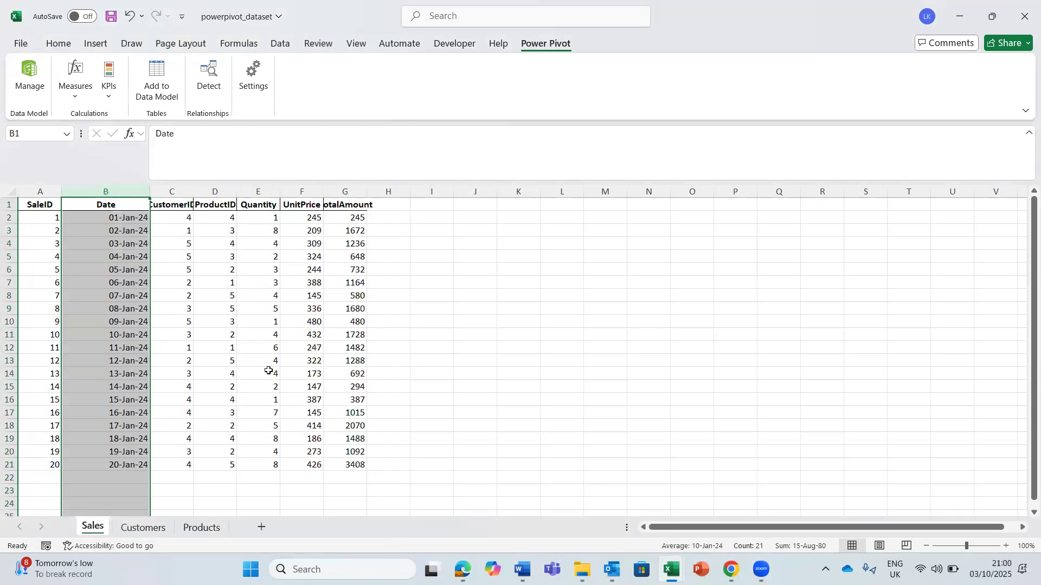
{"action": "left_click", "coordinate": [170, 319]}
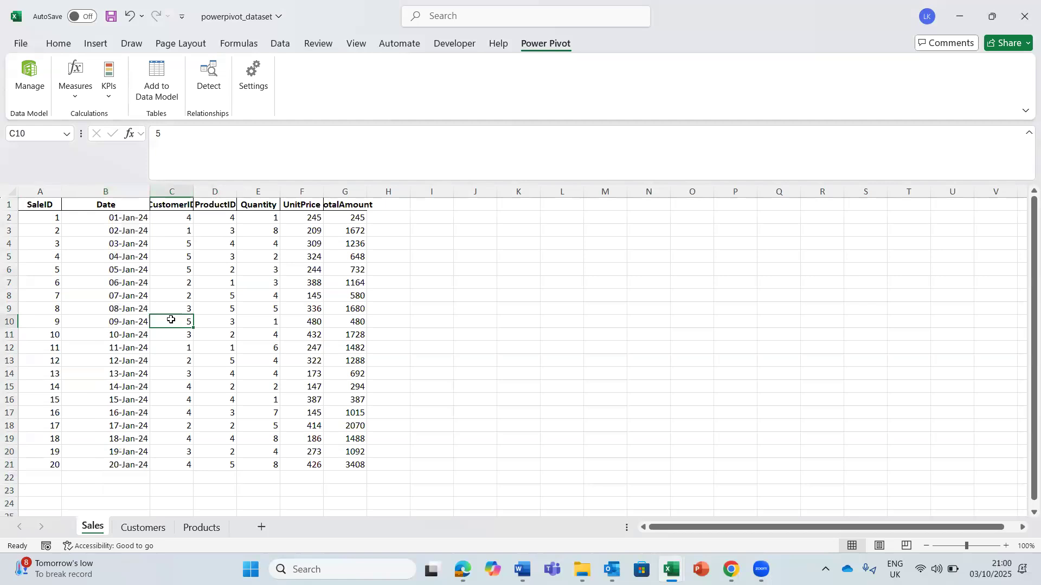
- AutoFit all column widths on the Sales sheet
{"action": "left_click", "coordinate": [11, 192]}
{"action": "double_click", "coordinate": [64, 195]}
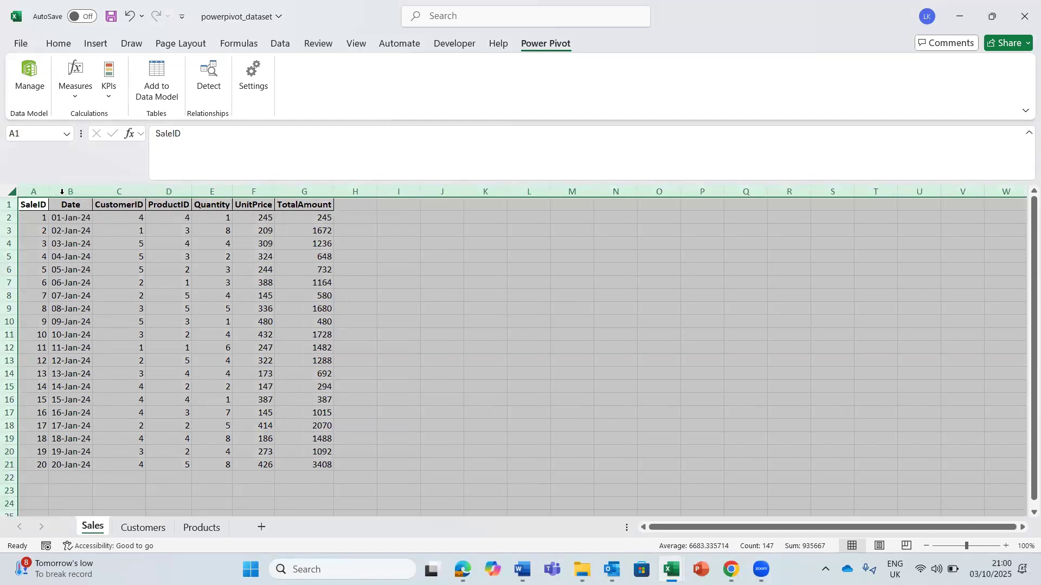
{"action": "left_click", "coordinate": [121, 355]}
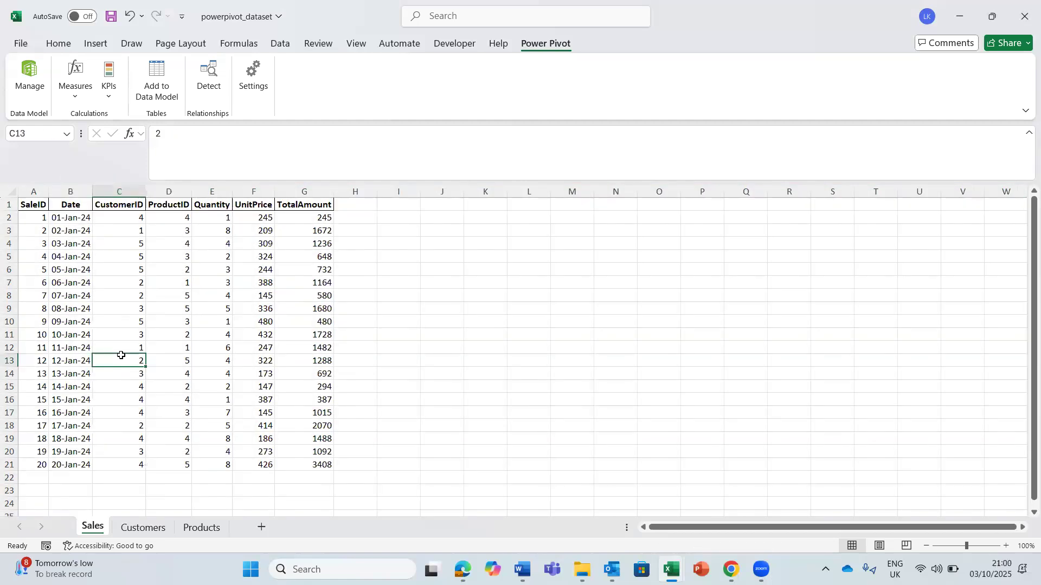
- AutoFit all column widths on the Customers sheet
{"action": "left_click", "coordinate": [144, 528]}
{"action": "left_click", "coordinate": [11, 192]}
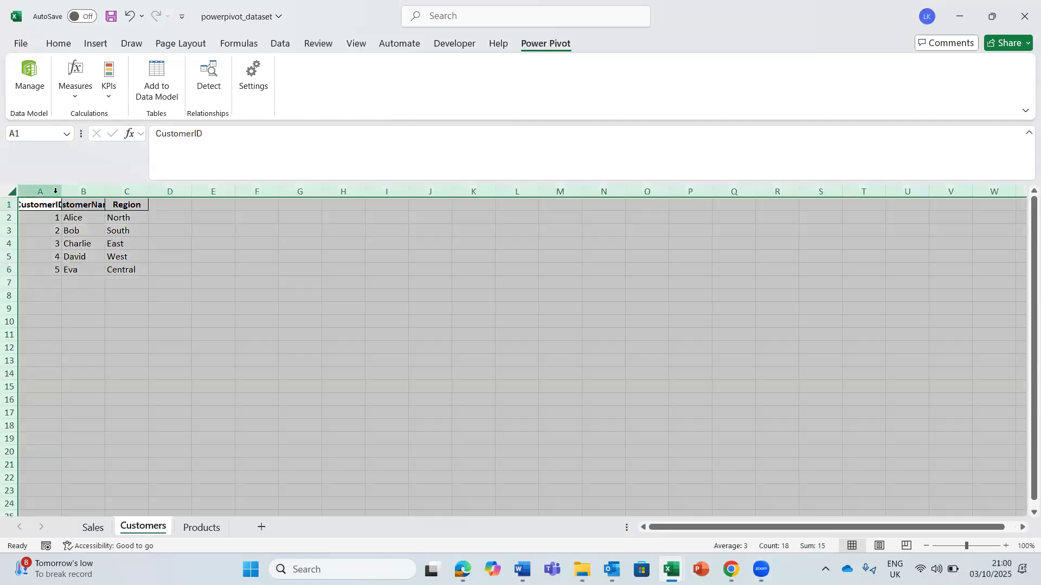
{"action": "double_click", "coordinate": [64, 189]}
{"action": "left_click", "coordinate": [158, 295]}
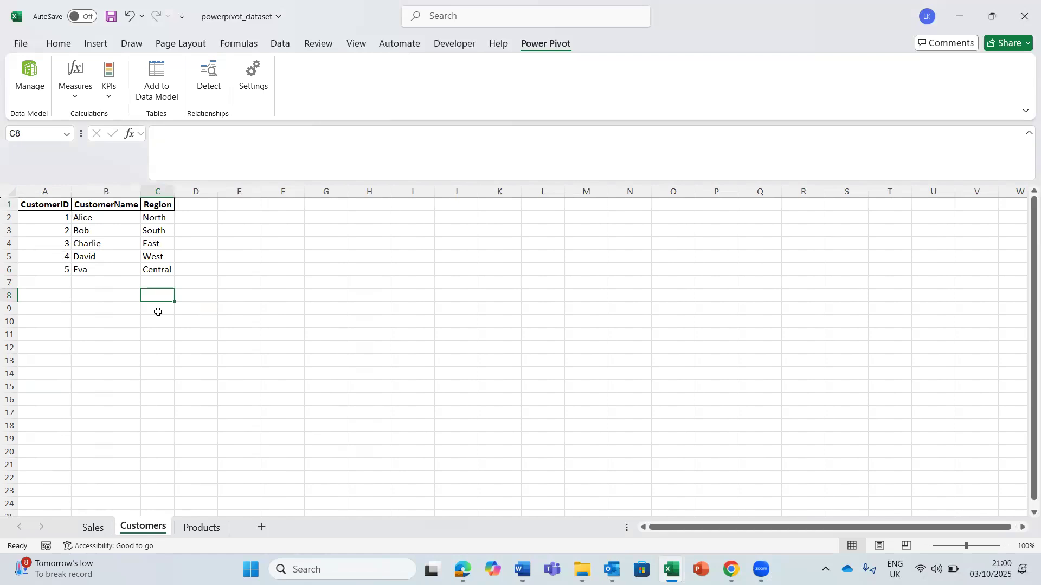
- AutoFit all column widths on the Products sheet
{"action": "left_click", "coordinate": [201, 527]}
{"action": "left_click", "coordinate": [12, 193]}
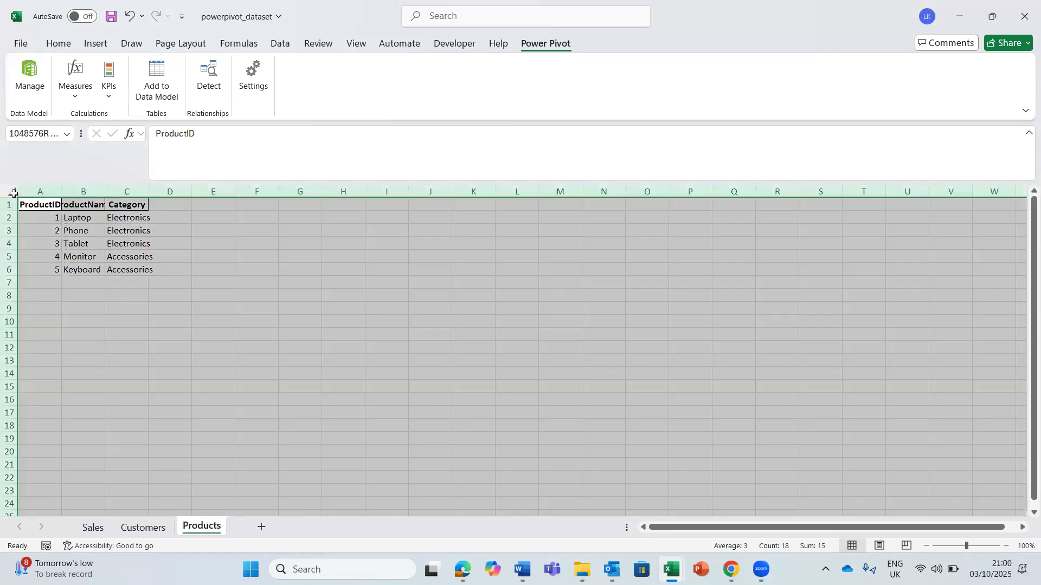
{"action": "double_click", "coordinate": [61, 193]}
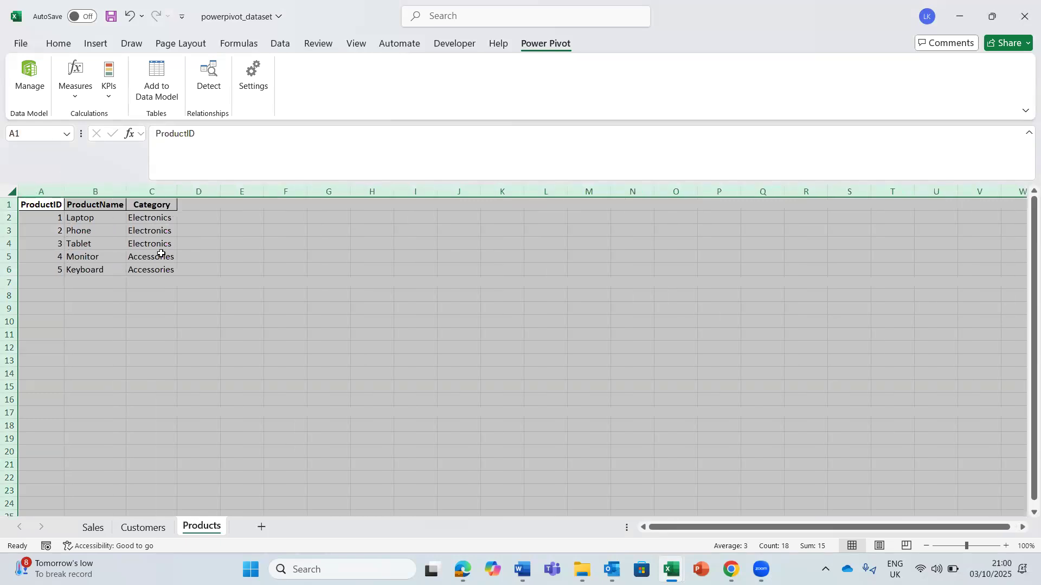
{"action": "left_click", "coordinate": [191, 274]}
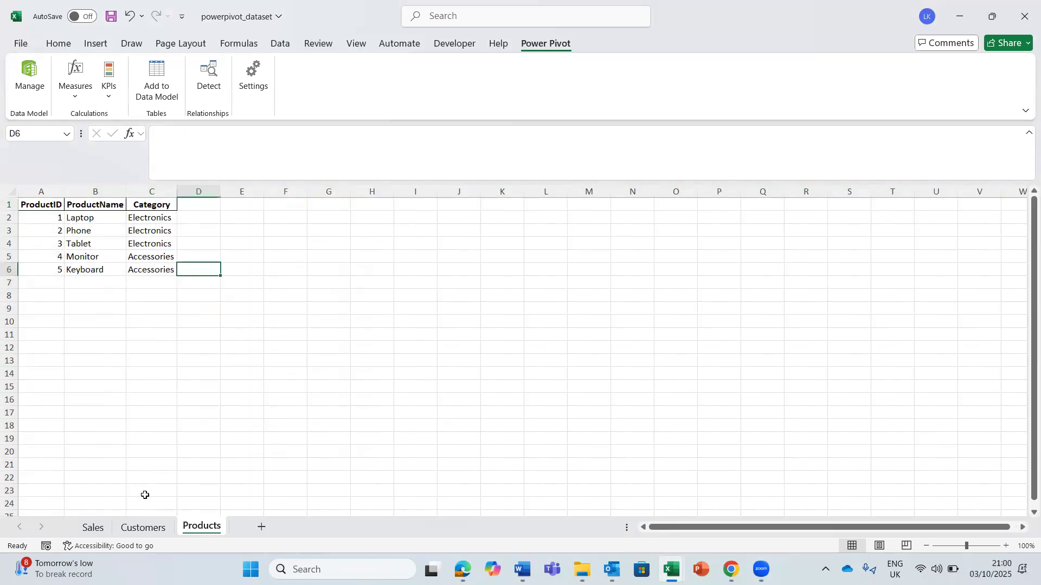
- Review the three sheets and compare the CustomerID values in Sales with those in Customers
{"action": "left_click", "coordinate": [94, 527]}
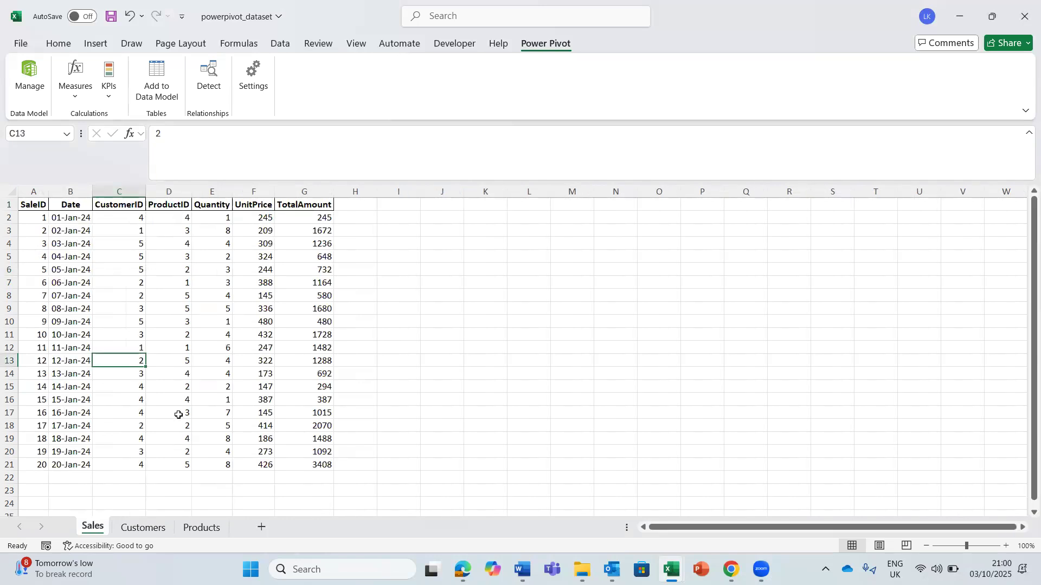
{"action": "left_click", "coordinate": [143, 529]}
{"action": "left_click", "coordinate": [201, 528]}
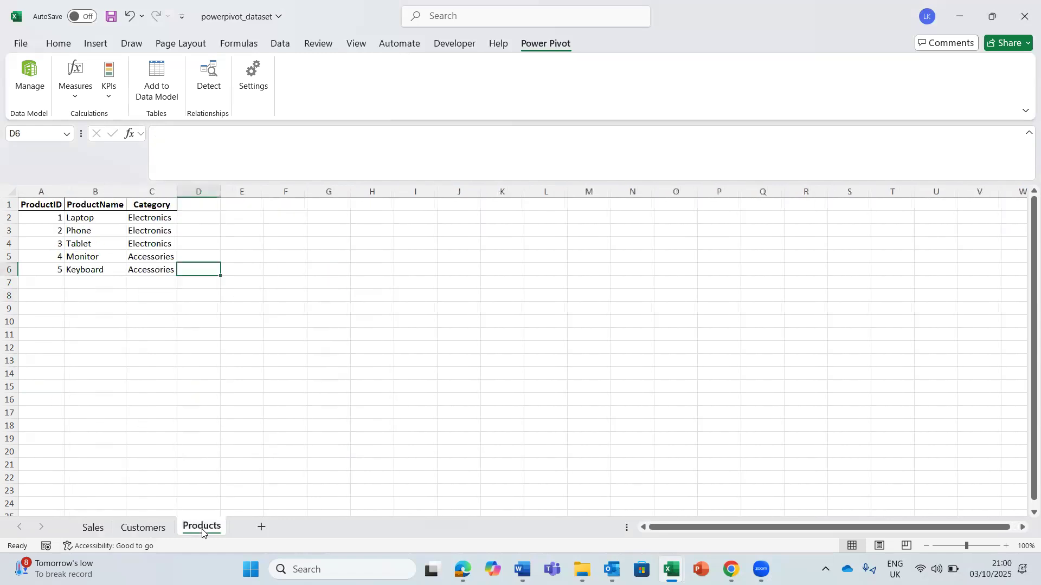
{"action": "left_click", "coordinate": [92, 528]}
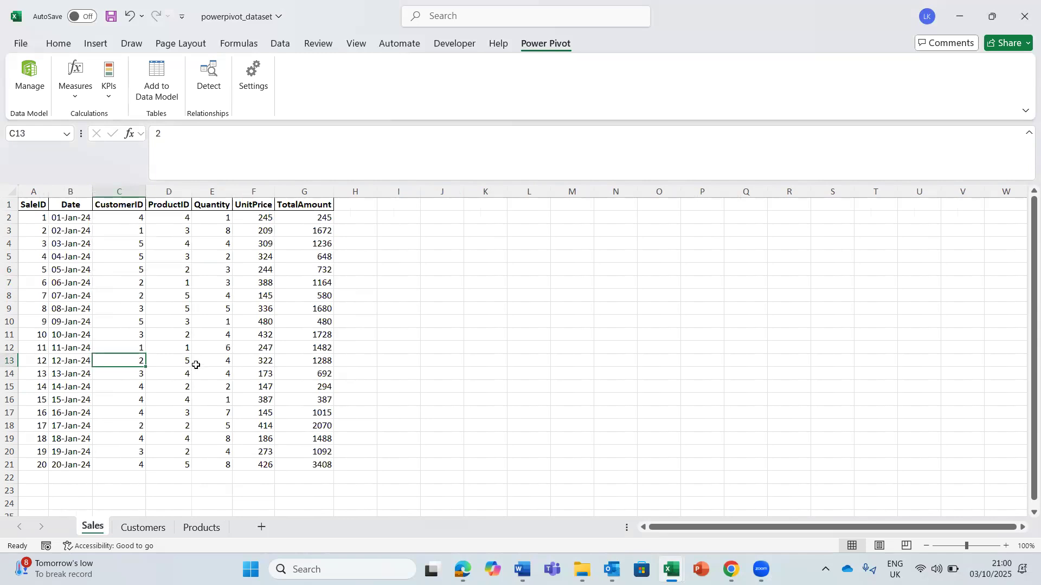
{"action": "left_click_drag", "start_coordinate": [121, 217], "coordinate": [139, 468]}
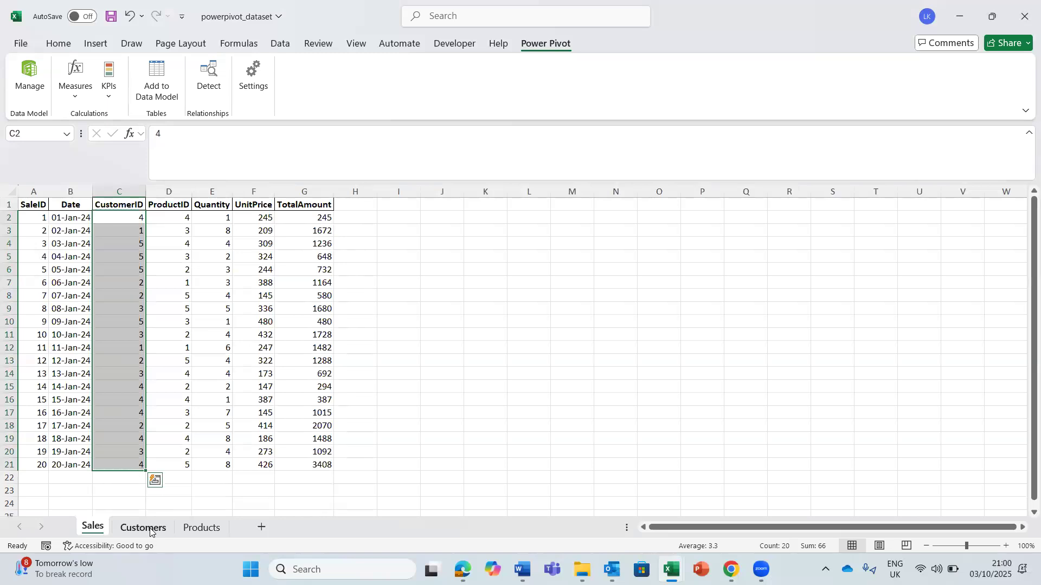
{"action": "left_click", "coordinate": [150, 533]}
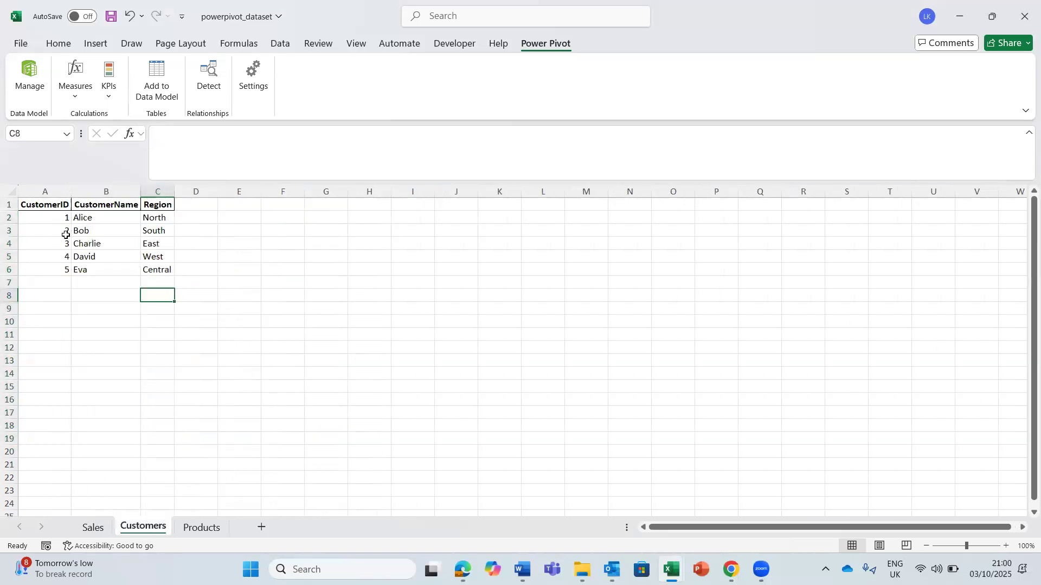
{"action": "left_click_drag", "start_coordinate": [54, 216], "coordinate": [55, 277]}
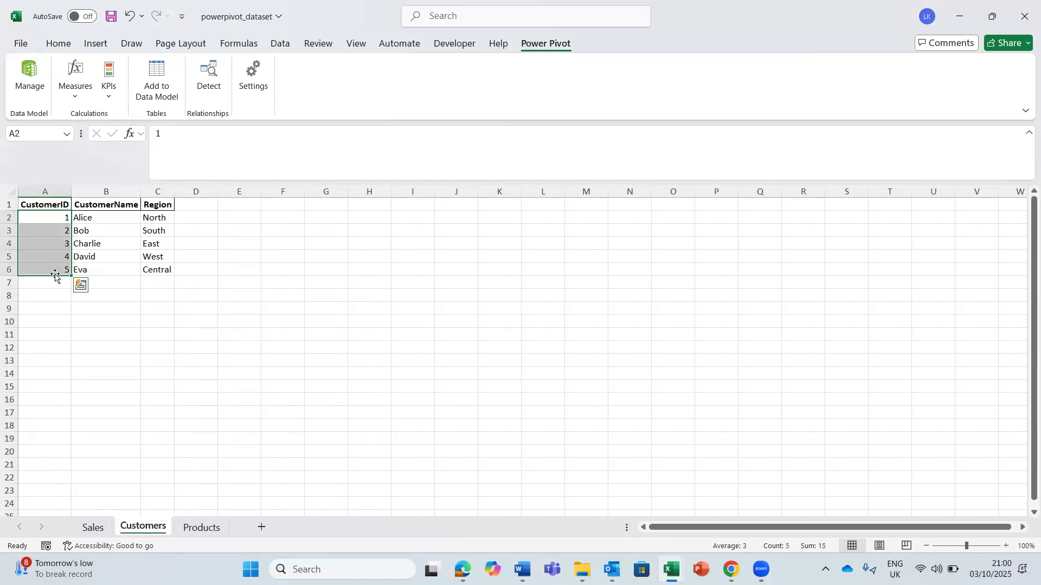
- Compare the ProductID values on the Products sheet with the ProductID column in Sales
{"action": "left_click", "coordinate": [204, 529]}
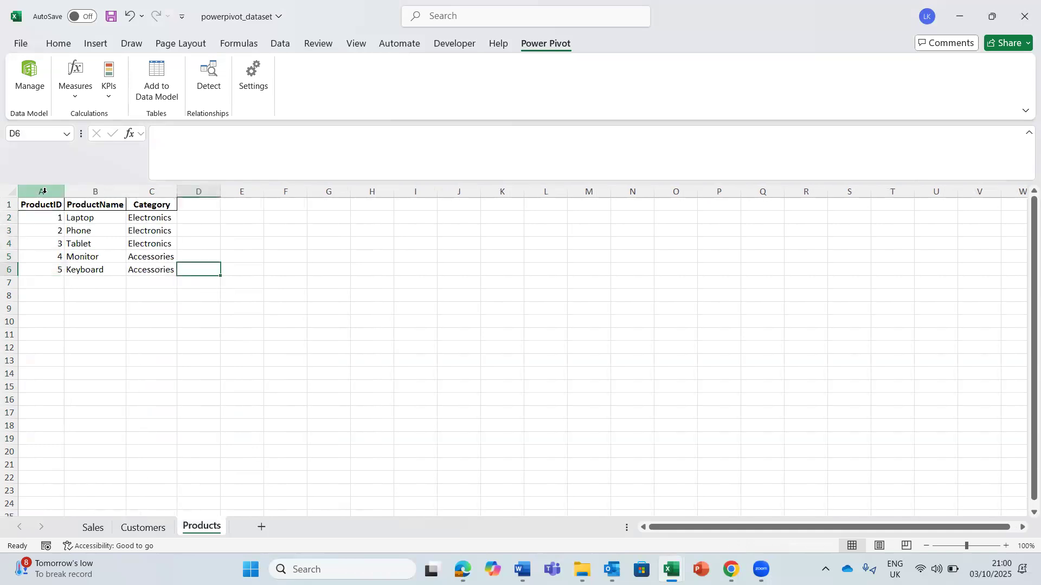
{"action": "left_click", "coordinate": [43, 217]}
{"action": "right_click", "coordinate": [43, 217]}
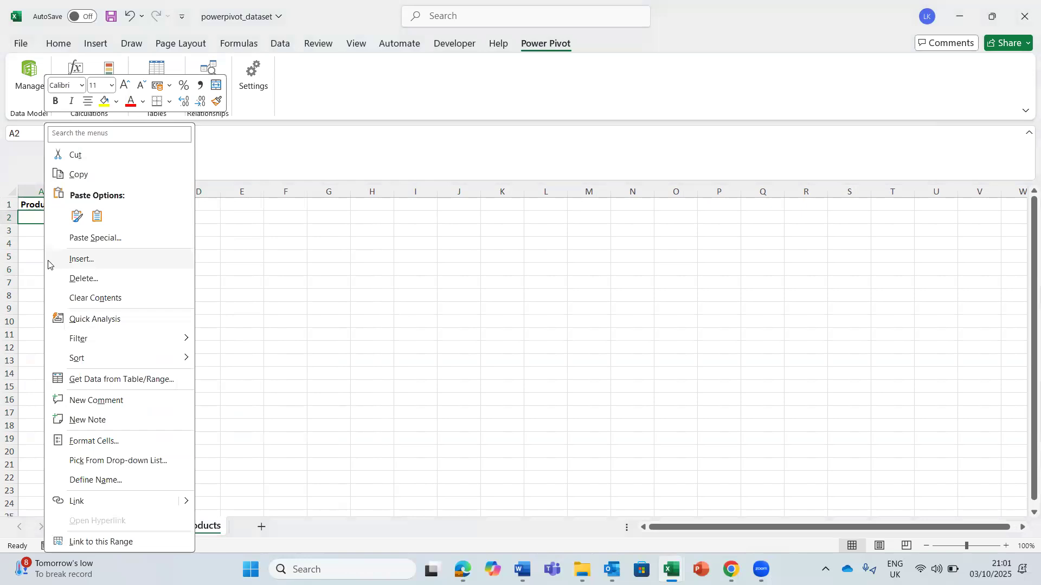
{"action": "left_click", "coordinate": [34, 222]}
{"action": "left_click_drag", "start_coordinate": [33, 222], "coordinate": [43, 272]}
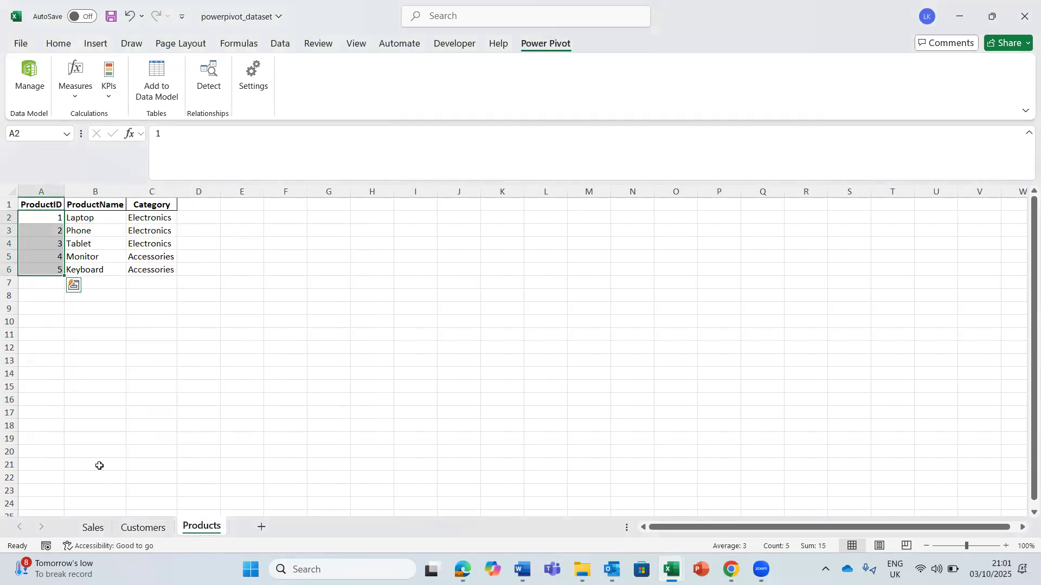
{"action": "left_click", "coordinate": [92, 527]}
{"action": "left_click_drag", "start_coordinate": [170, 218], "coordinate": [173, 462]}
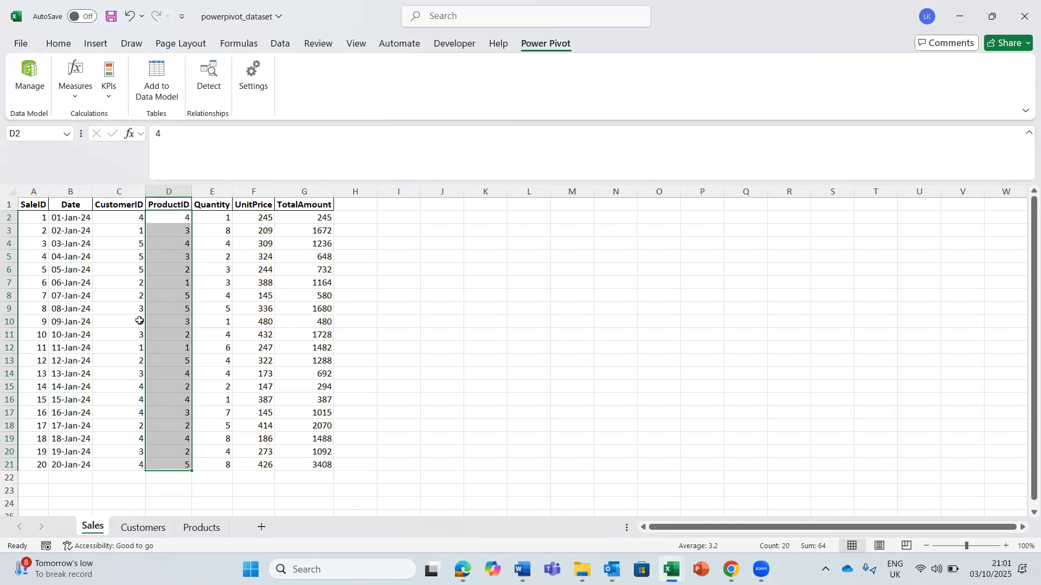
- Add the Sales range A1:G21 to the data model as a table with headers and return to the workbook
{"action": "left_click", "coordinate": [35, 203]}
{"action": "left_click_drag", "start_coordinate": [34, 204], "coordinate": [310, 464]}
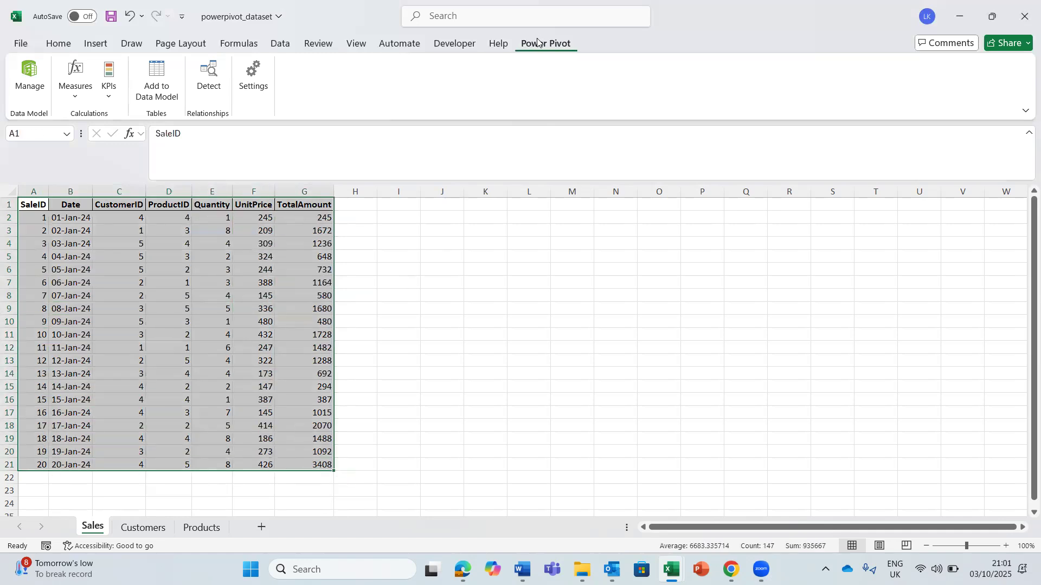
{"action": "left_click", "coordinate": [156, 75]}
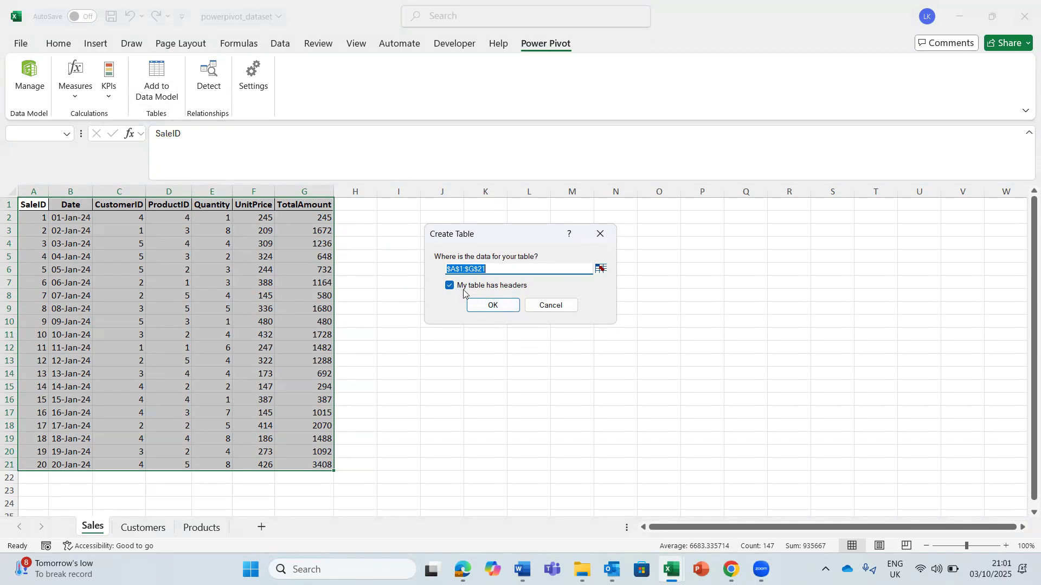
{"action": "left_click", "coordinate": [493, 304]}
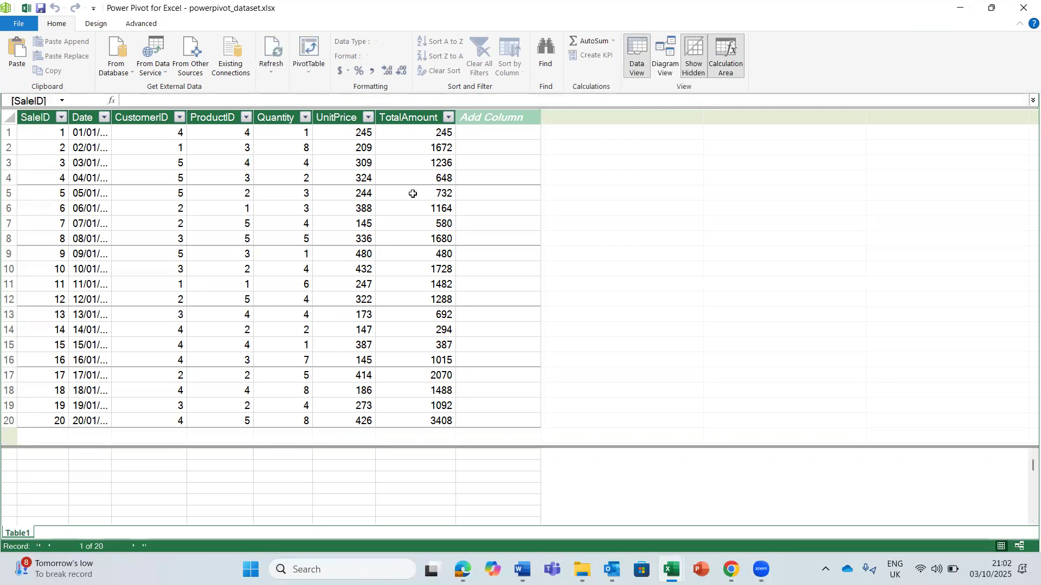
{"action": "left_click", "coordinate": [961, 7]}
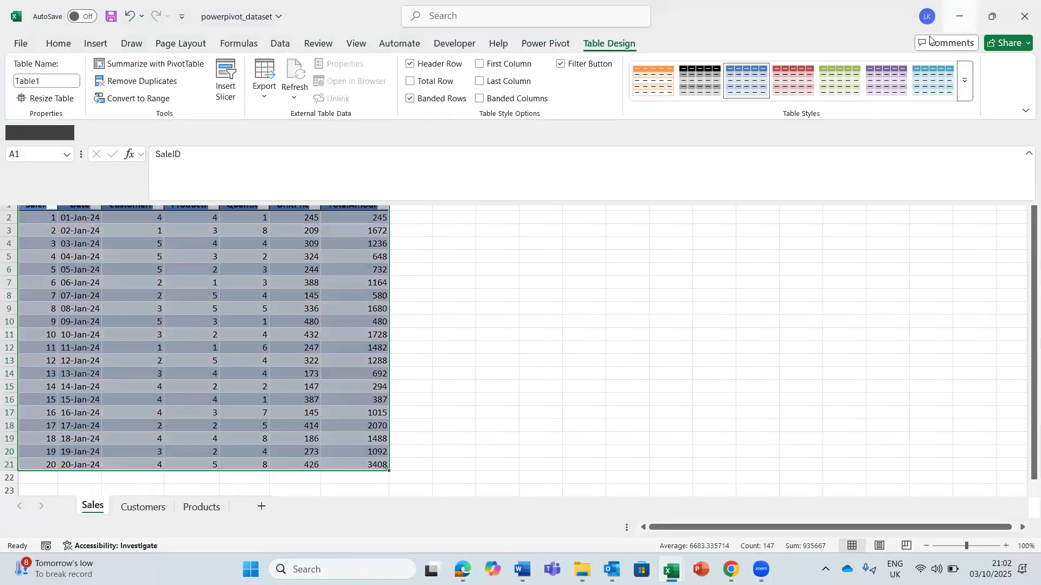
- Add the Customers range A1:C6 to the data model as a table with headers and return to the workbook
{"action": "left_click", "coordinate": [149, 506]}
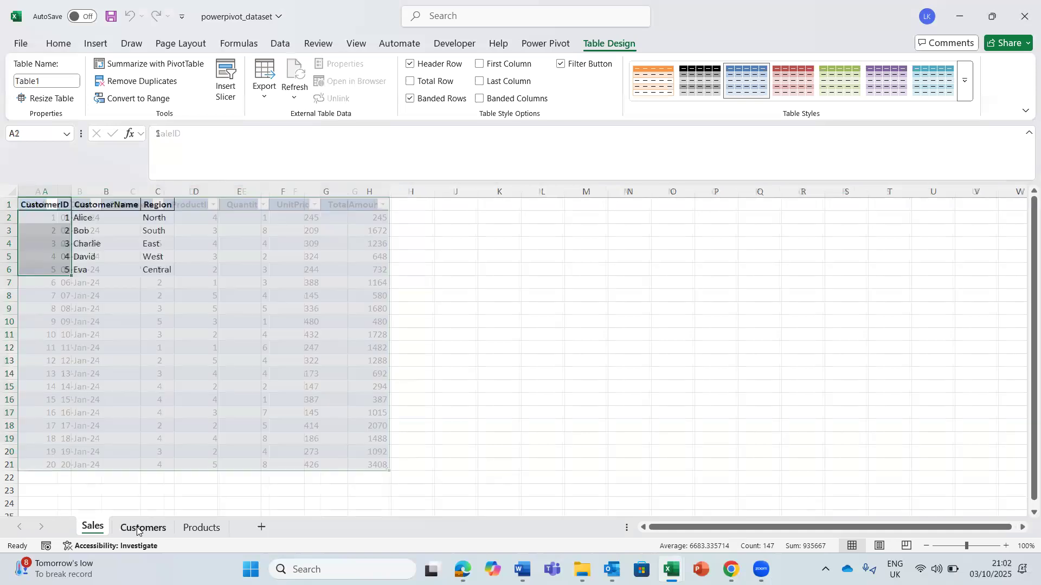
{"action": "left_click", "coordinate": [132, 280]}
{"action": "left_click", "coordinate": [44, 205]}
{"action": "right_click", "coordinate": [44, 205]}
{"action": "left_click", "coordinate": [289, 240]}
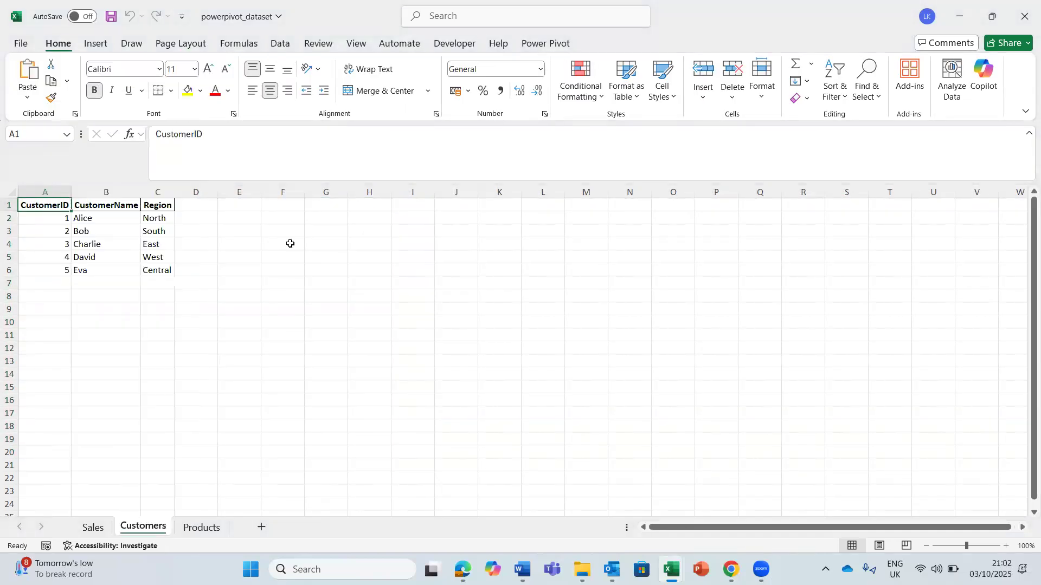
{"action": "left_click_drag", "start_coordinate": [34, 203], "coordinate": [160, 265]}
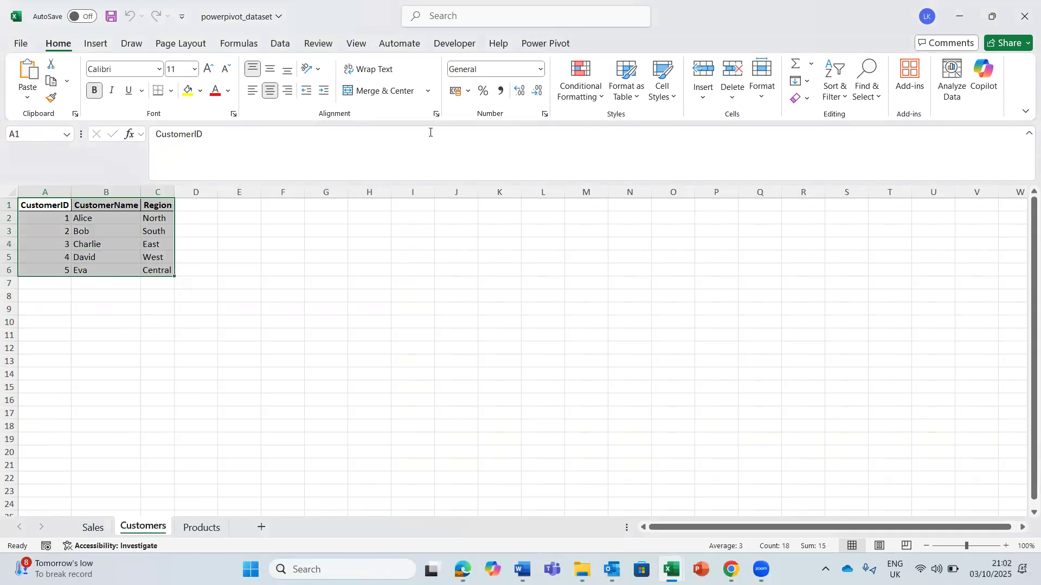
{"action": "left_click", "coordinate": [533, 44]}
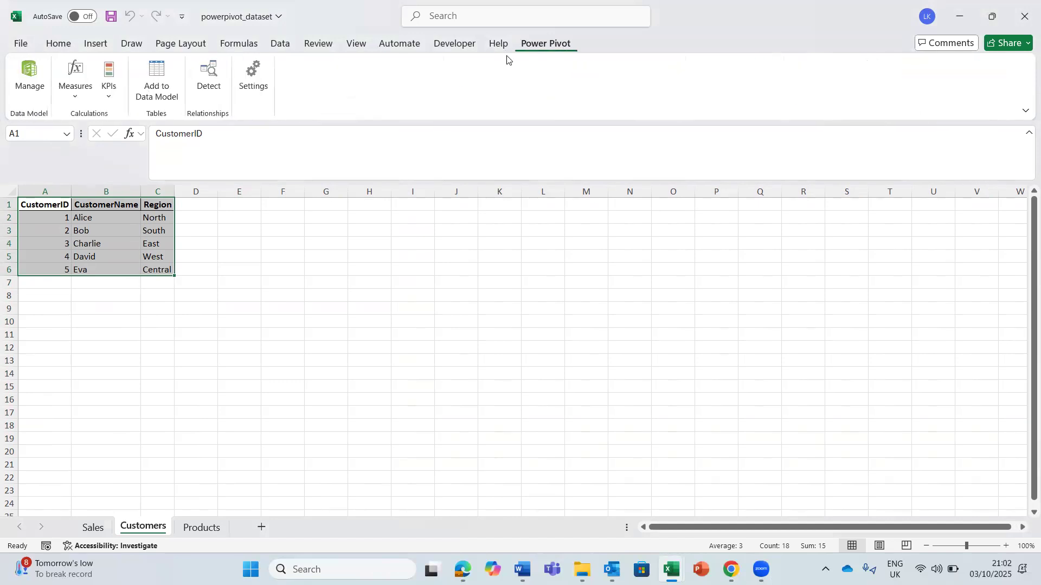
{"action": "left_click", "coordinate": [156, 75]}
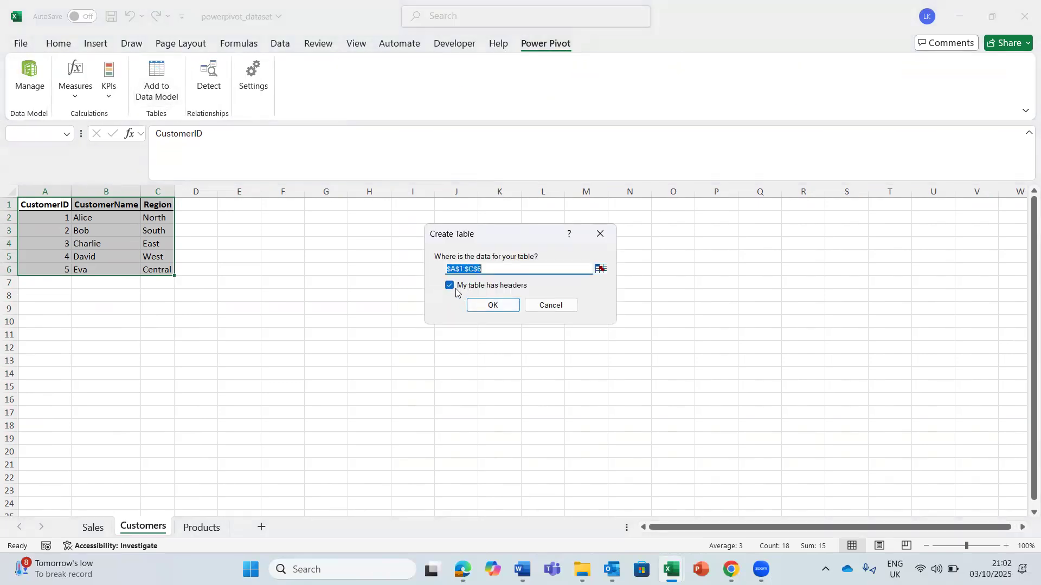
{"action": "left_click", "coordinate": [492, 304]}
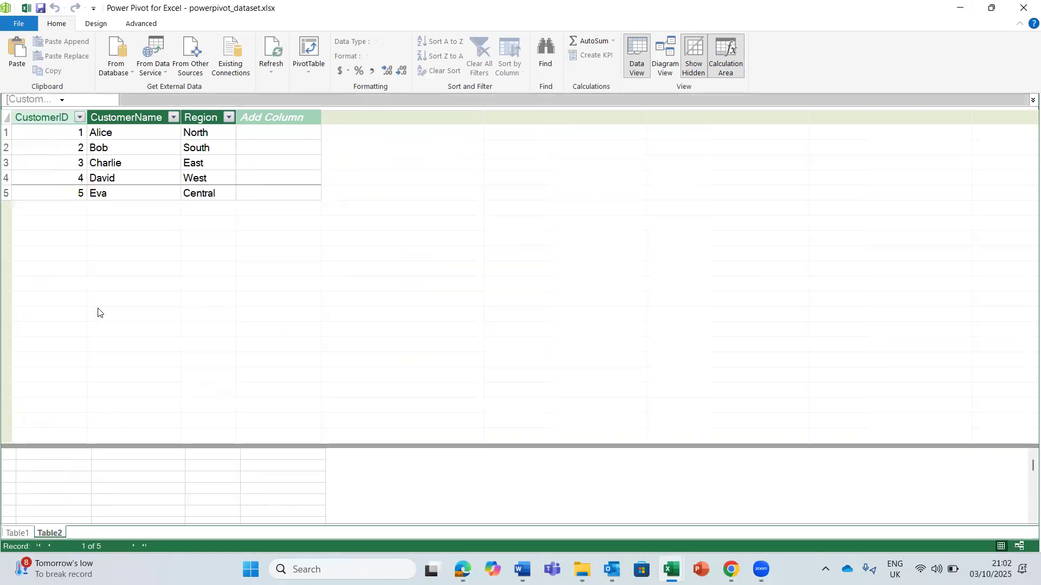
{"action": "left_click", "coordinate": [958, 7]}
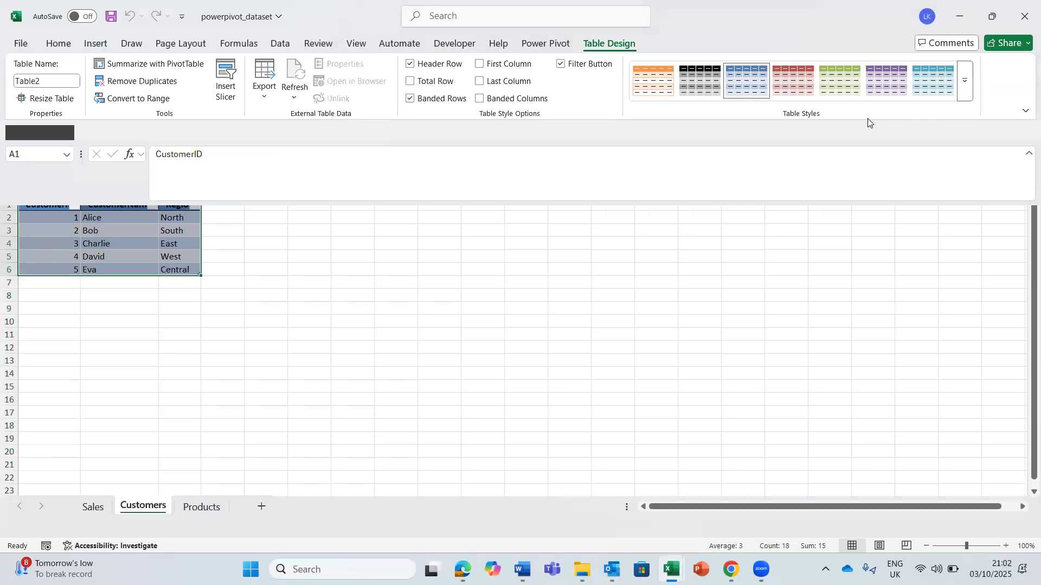
- Add the Products range A1:C6 to the data model as a table with headers
{"action": "left_click", "coordinate": [203, 528]}
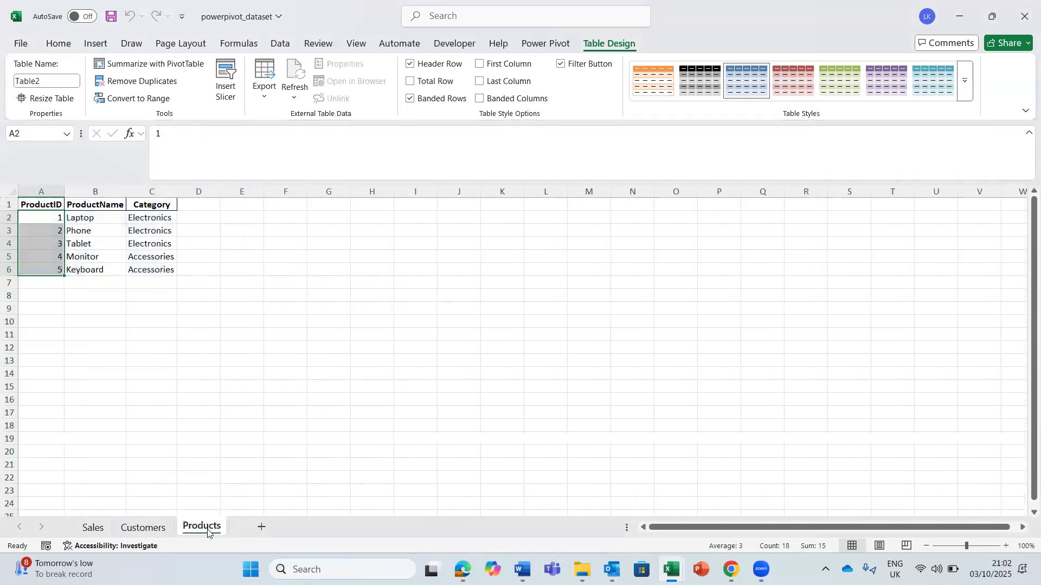
{"action": "left_click", "coordinate": [34, 207]}
{"action": "right_click", "coordinate": [34, 207]}
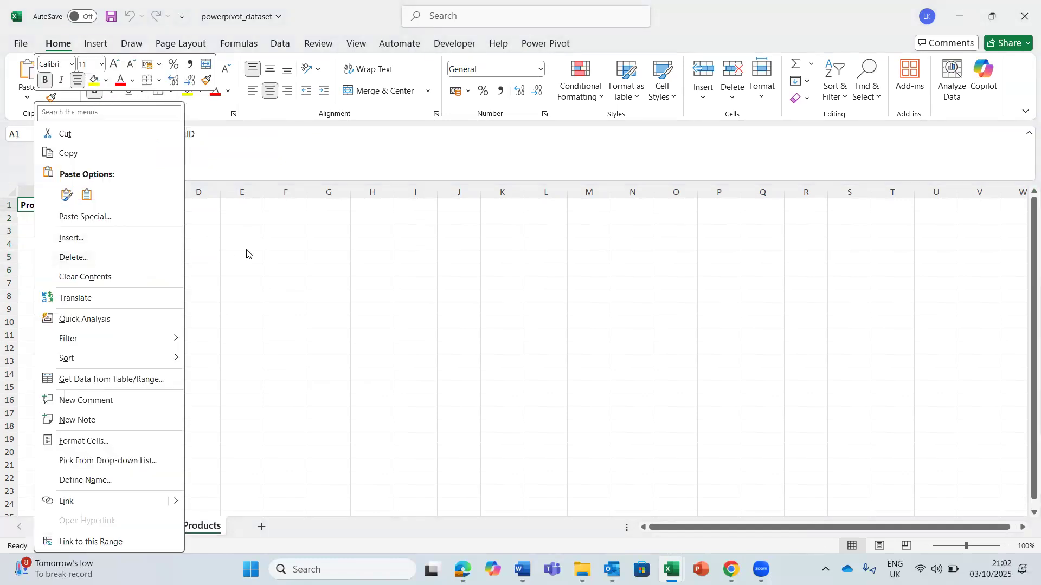
{"action": "key", "text": "Escape"}
{"action": "left_click_drag", "start_coordinate": [31, 202], "coordinate": [165, 271]}
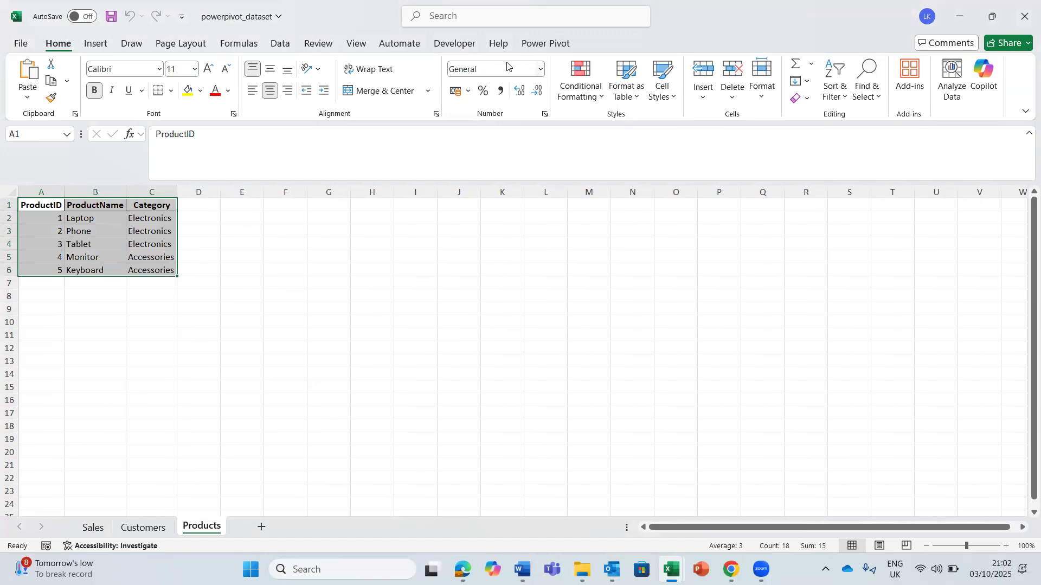
{"action": "left_click", "coordinate": [545, 44]}
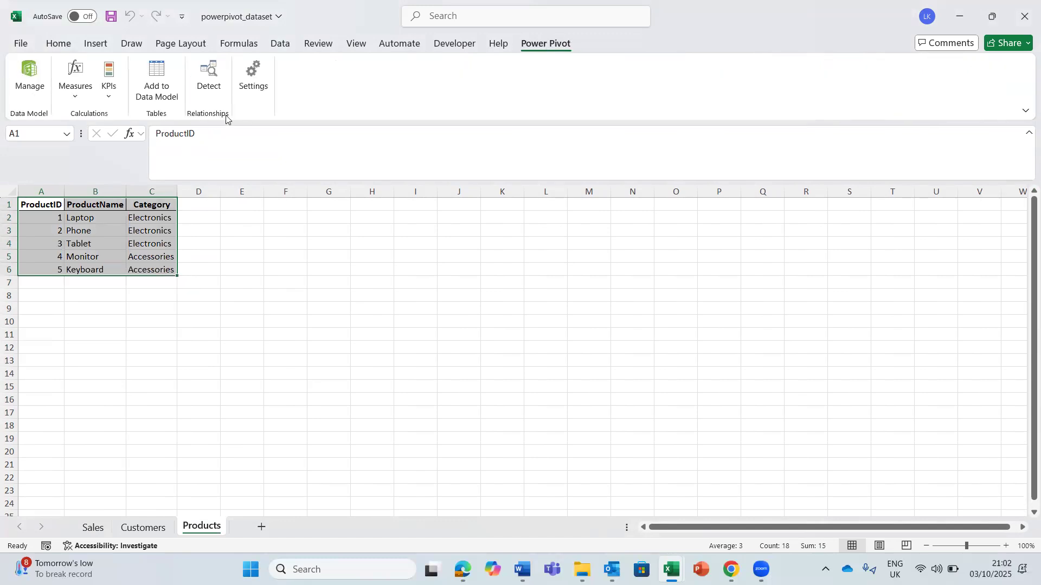
{"action": "left_click", "coordinate": [158, 81]}
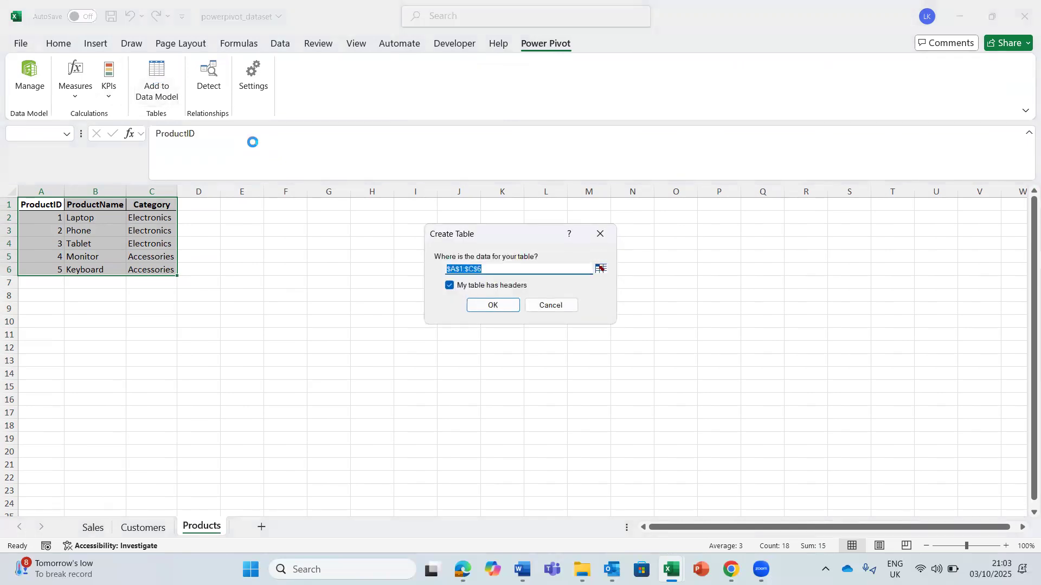
{"action": "left_click", "coordinate": [492, 305]}
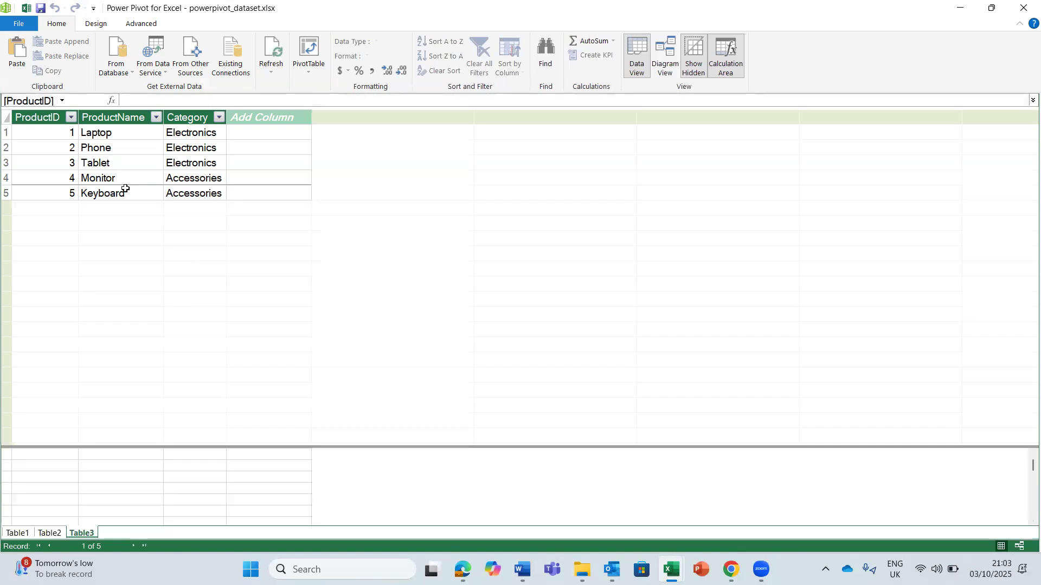
- Review the three data model tables, comparing CustomerID in Table1 and Table2 and ProductID in Table1 and Table3
{"action": "left_click", "coordinate": [47, 536]}
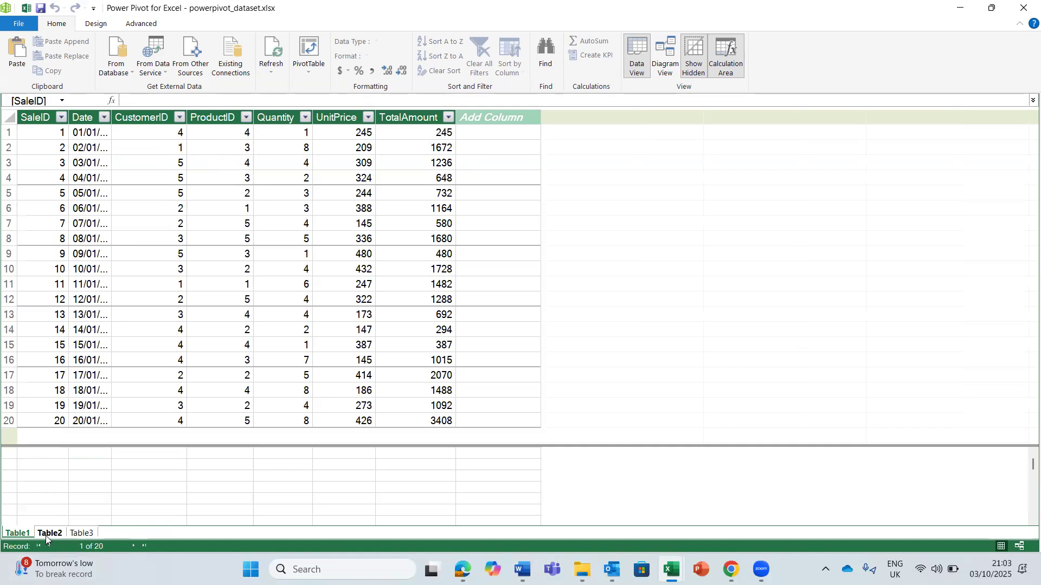
{"action": "left_click", "coordinate": [73, 537]}
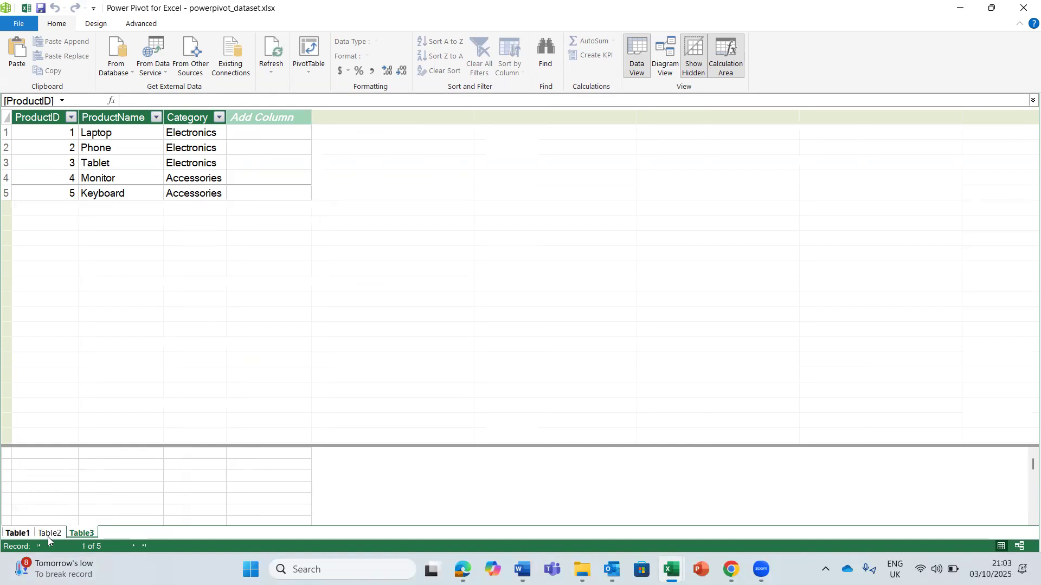
{"action": "left_click", "coordinate": [11, 534]}
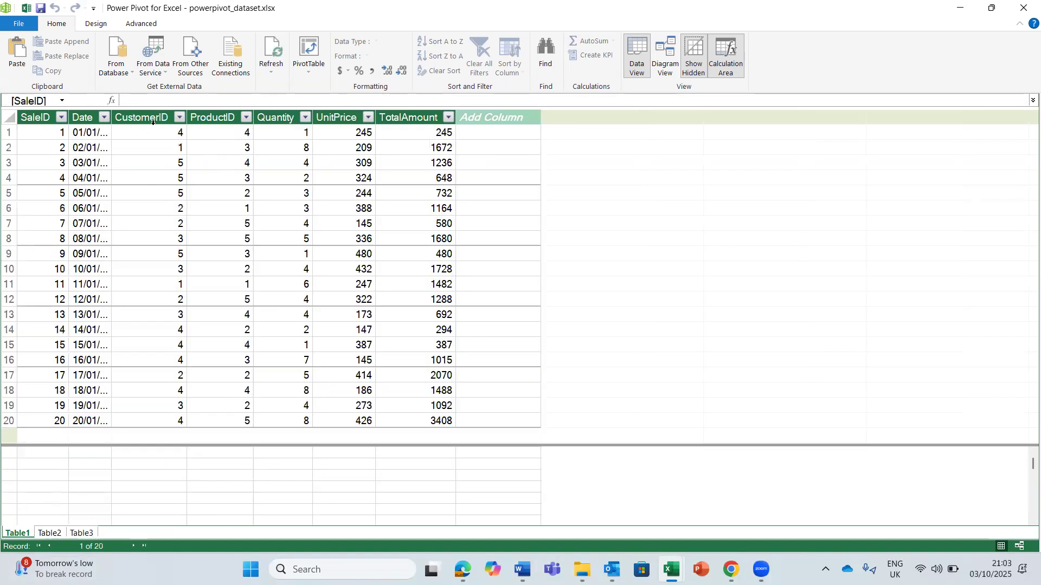
{"action": "left_click", "coordinate": [48, 532]}
{"action": "left_click", "coordinate": [56, 116]}
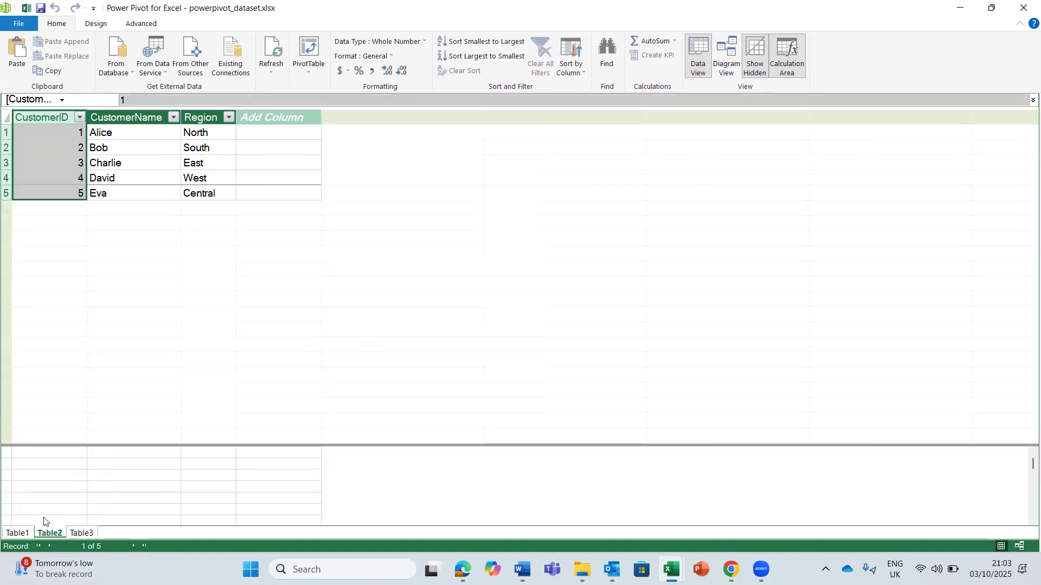
{"action": "left_click", "coordinate": [20, 533]}
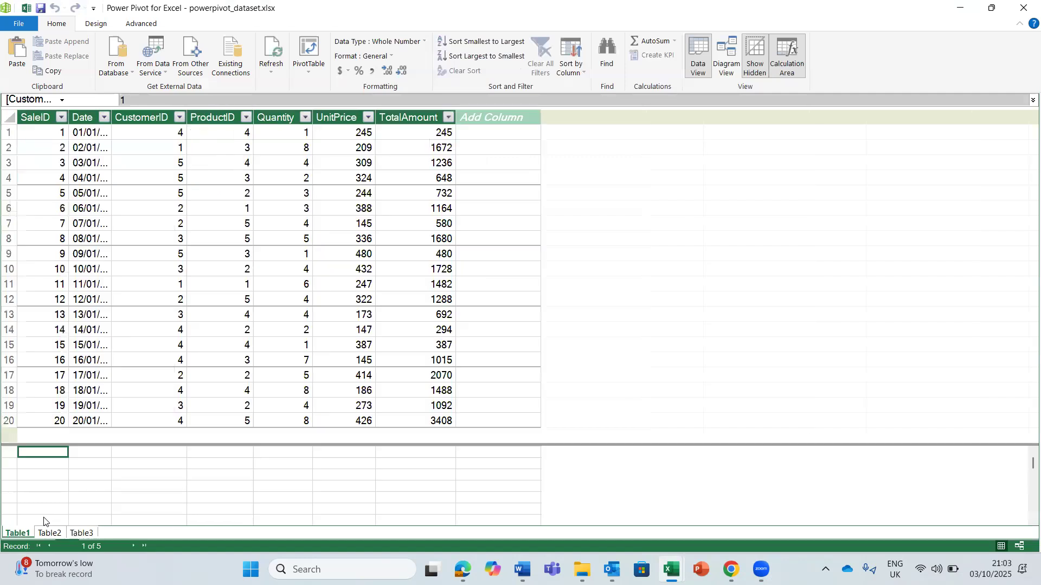
{"action": "left_click", "coordinate": [227, 115]}
{"action": "left_click", "coordinate": [85, 534]}
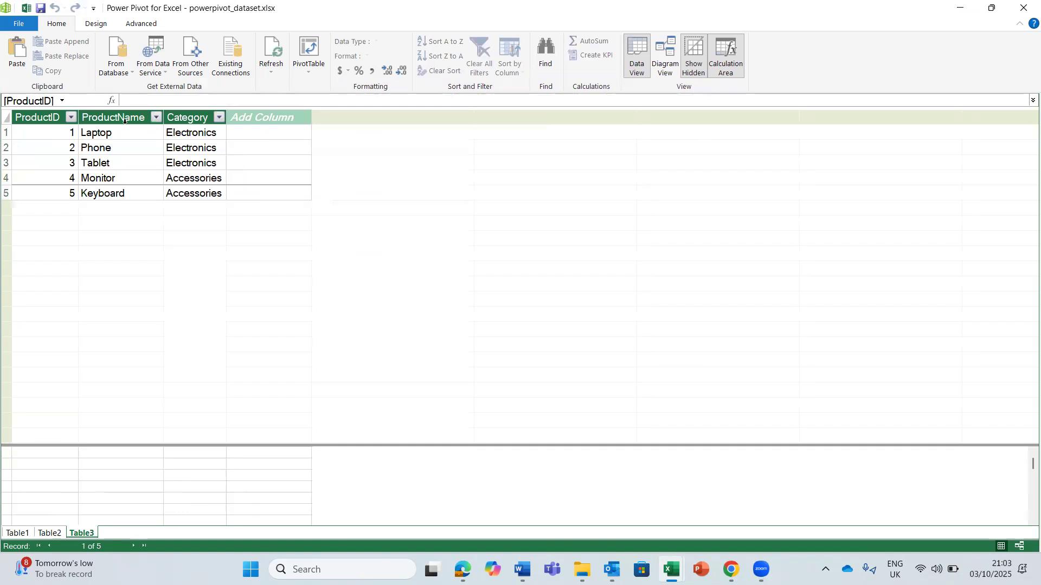
{"action": "left_click", "coordinate": [42, 117]}
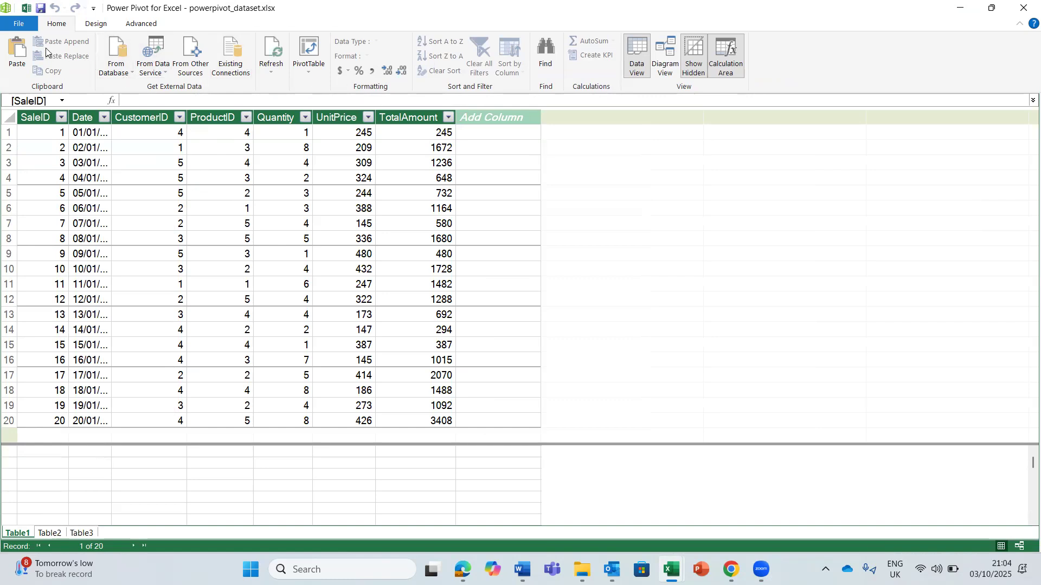
- Create an active relationship between CustomerID in Table1 and CustomerID in Table2
{"action": "left_click", "coordinate": [96, 24]}
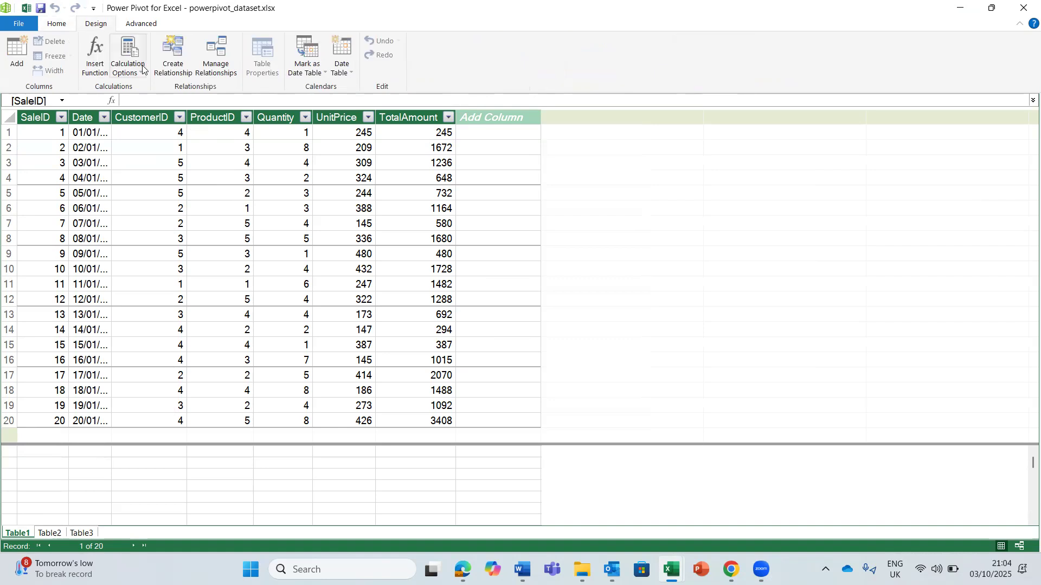
{"action": "left_click", "coordinate": [170, 46]}
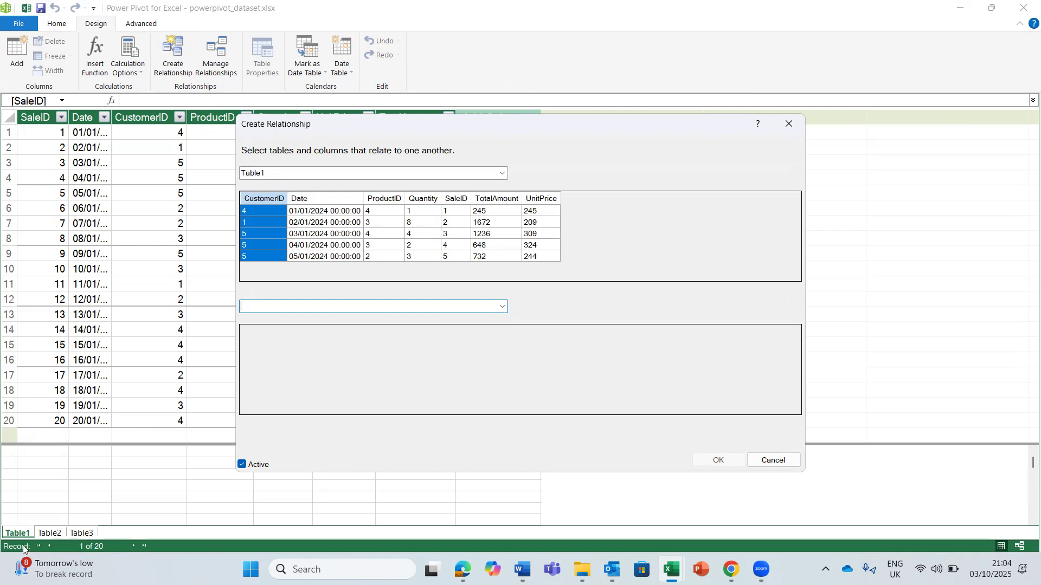
{"action": "left_click", "coordinate": [503, 306]}
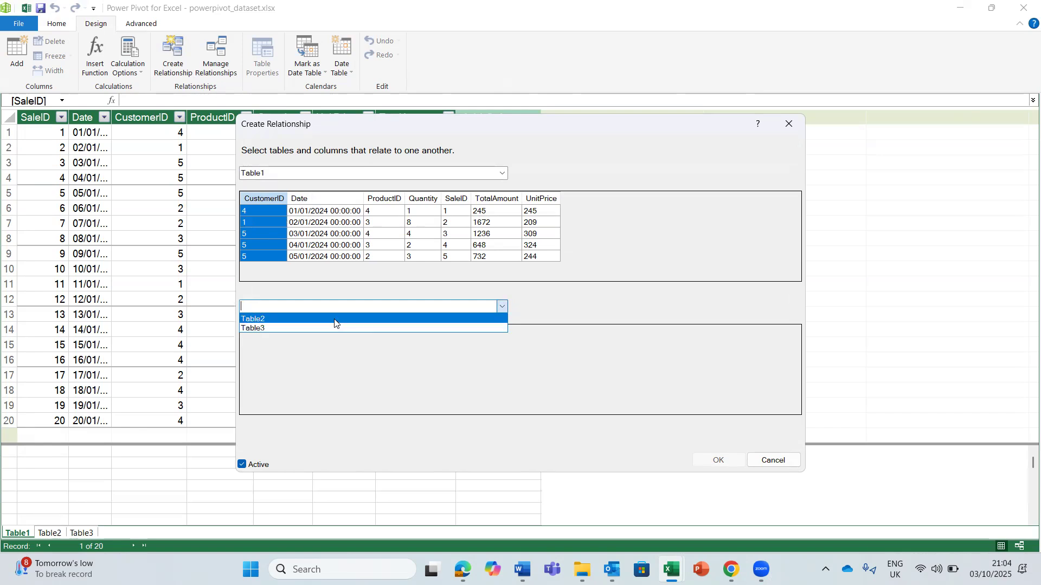
{"action": "left_click", "coordinate": [334, 320]}
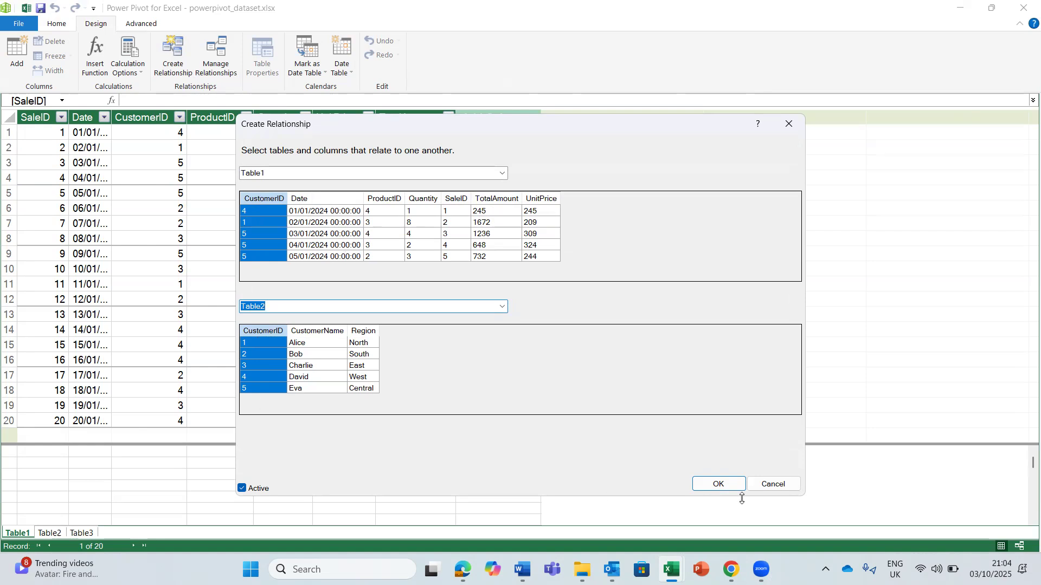
{"action": "left_click", "coordinate": [718, 484]}
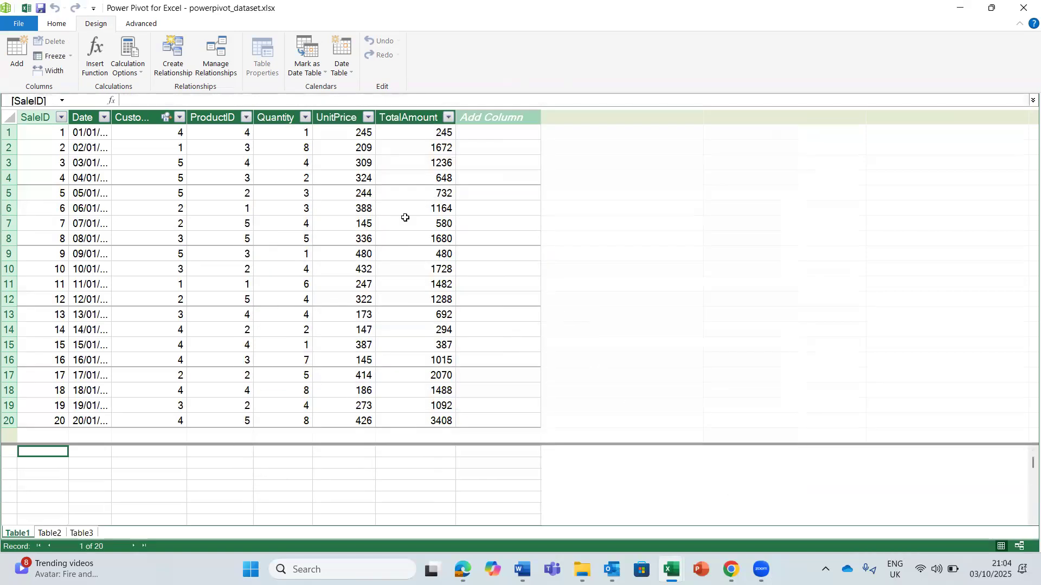
- Create an active relationship between ProductID in Table1 and ProductID in Table3
{"action": "left_click", "coordinate": [174, 52]}
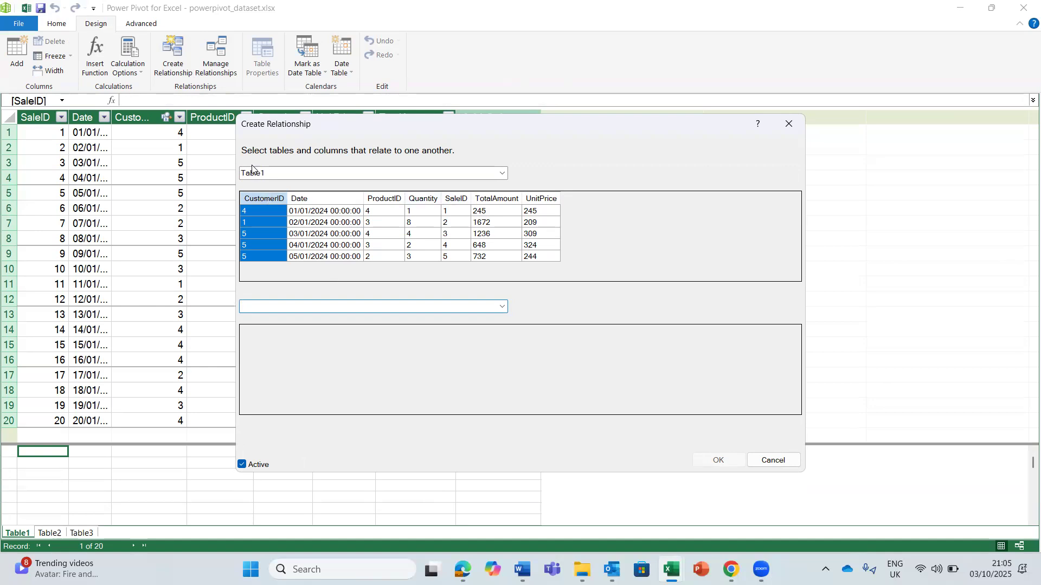
{"action": "left_click", "coordinate": [502, 308]}
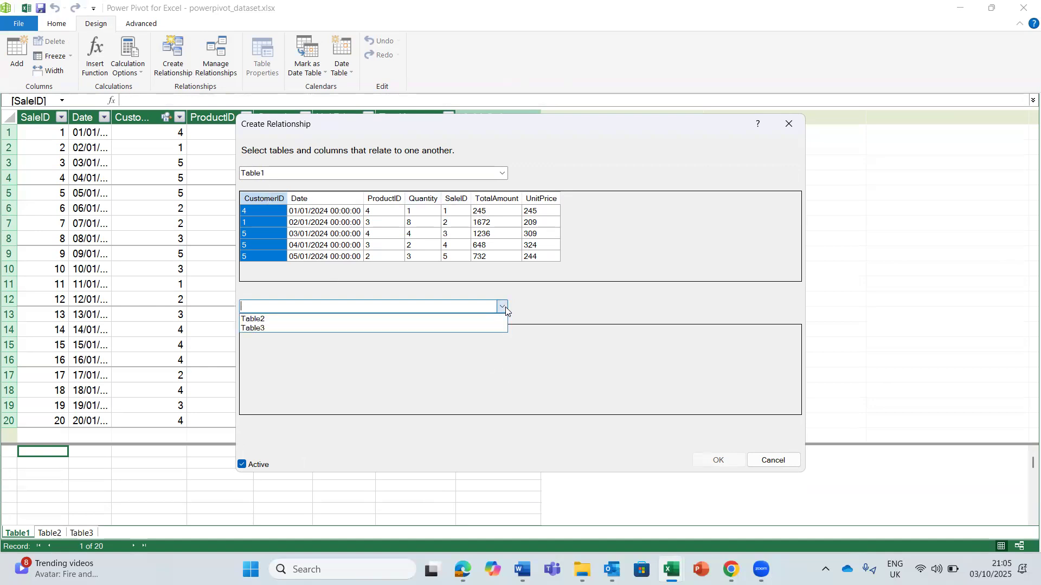
{"action": "left_click", "coordinate": [472, 329]}
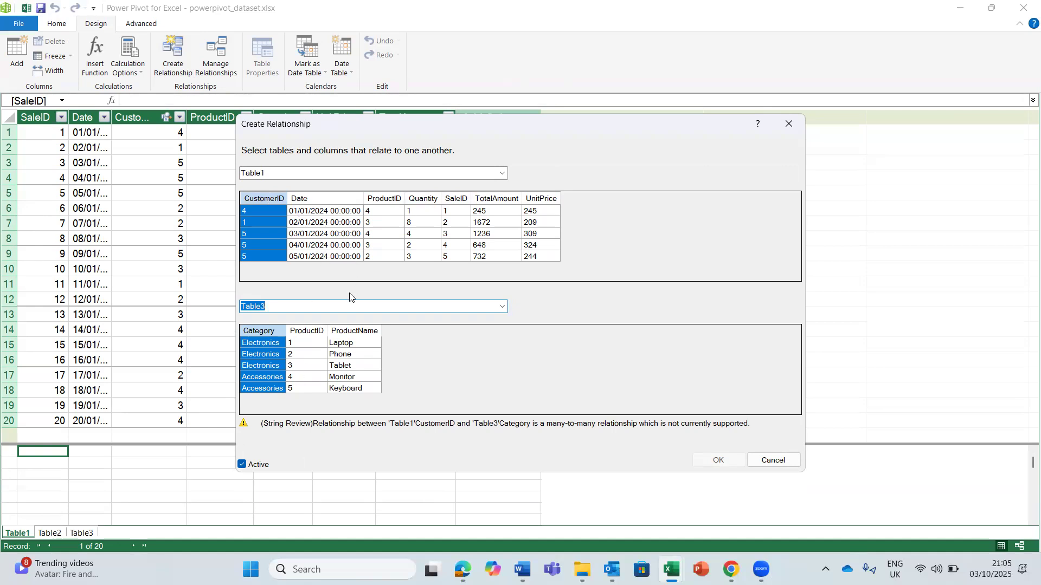
{"action": "left_click", "coordinate": [388, 198]}
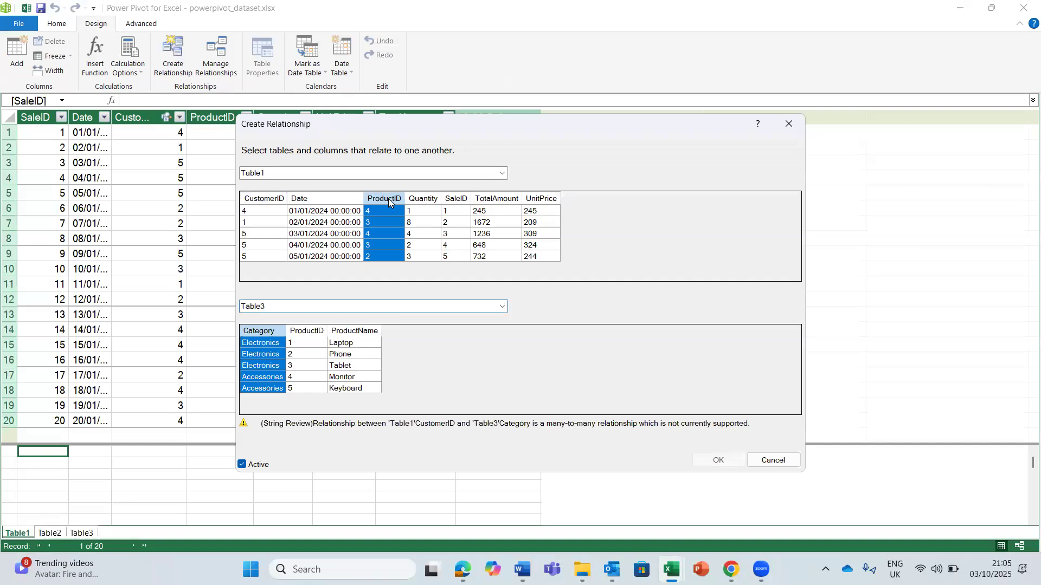
{"action": "left_click", "coordinate": [314, 332]}
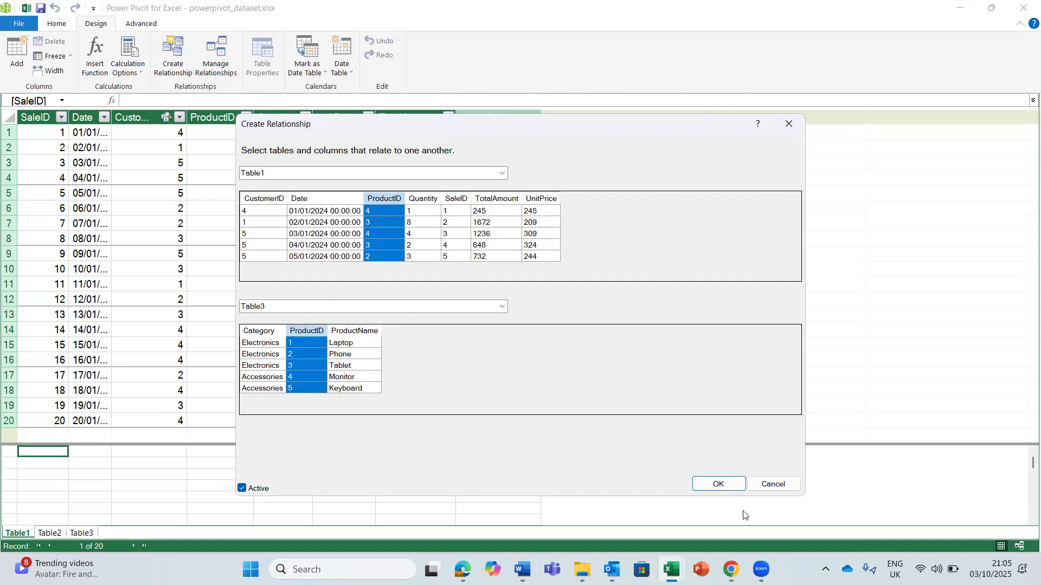
{"action": "left_click", "coordinate": [727, 485]}
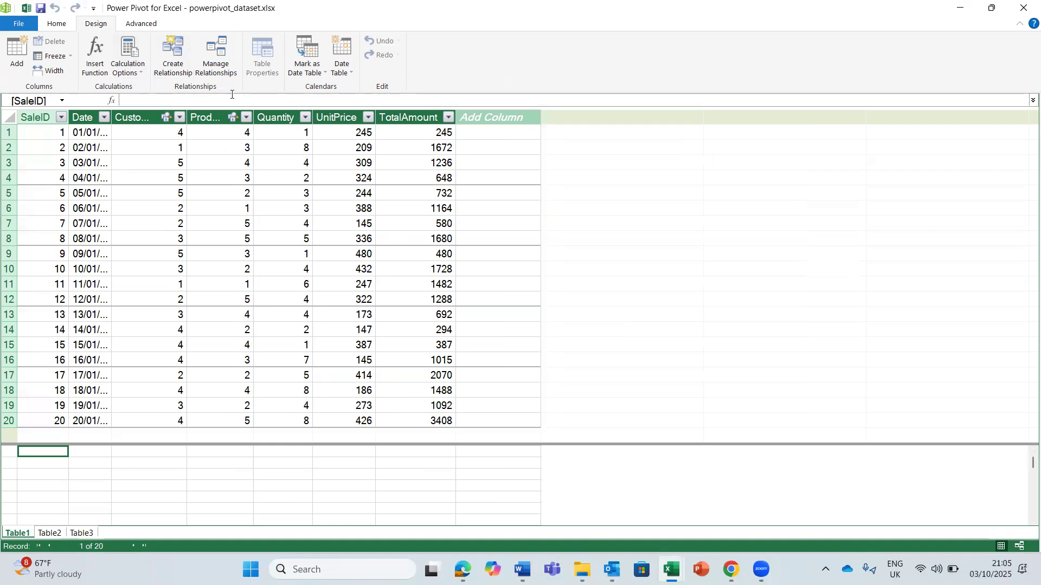
- Review the relationships between Table1, Table2 and Table3 in the relationship list and the diagram view
{"action": "left_click", "coordinate": [218, 53]}
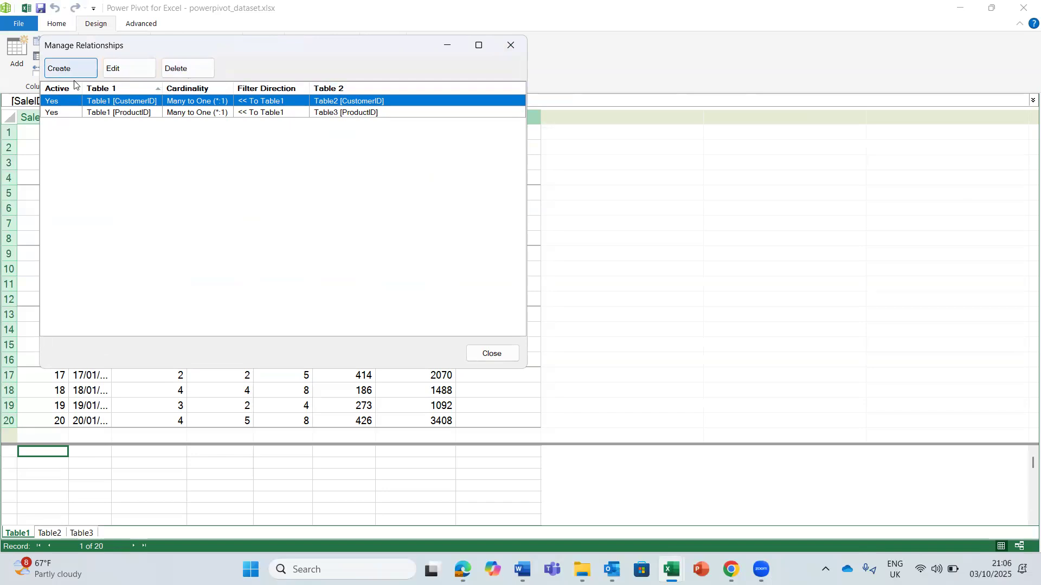
{"action": "left_click", "coordinate": [512, 46]}
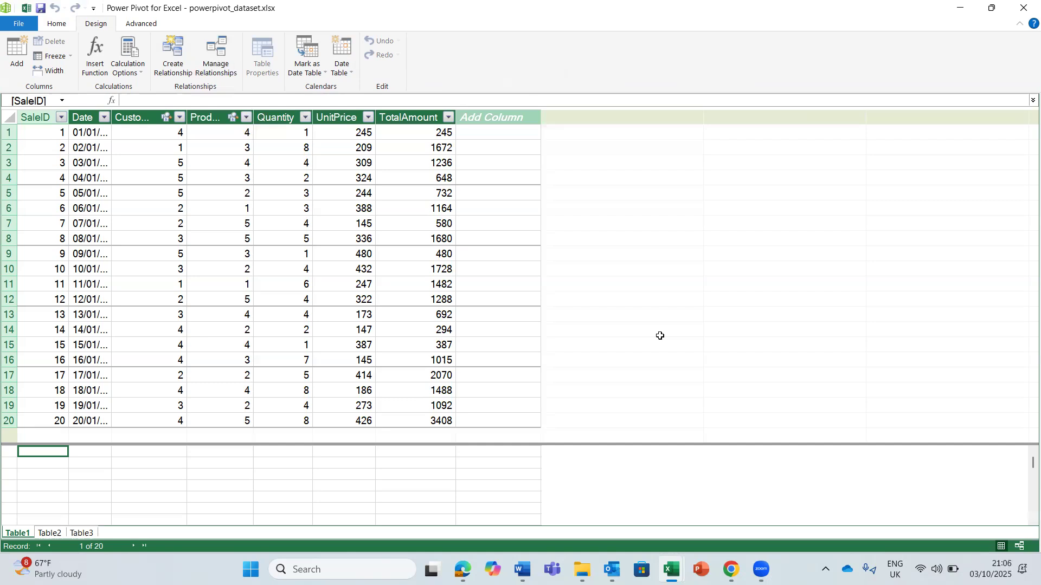
{"action": "left_click", "coordinate": [1020, 546]}
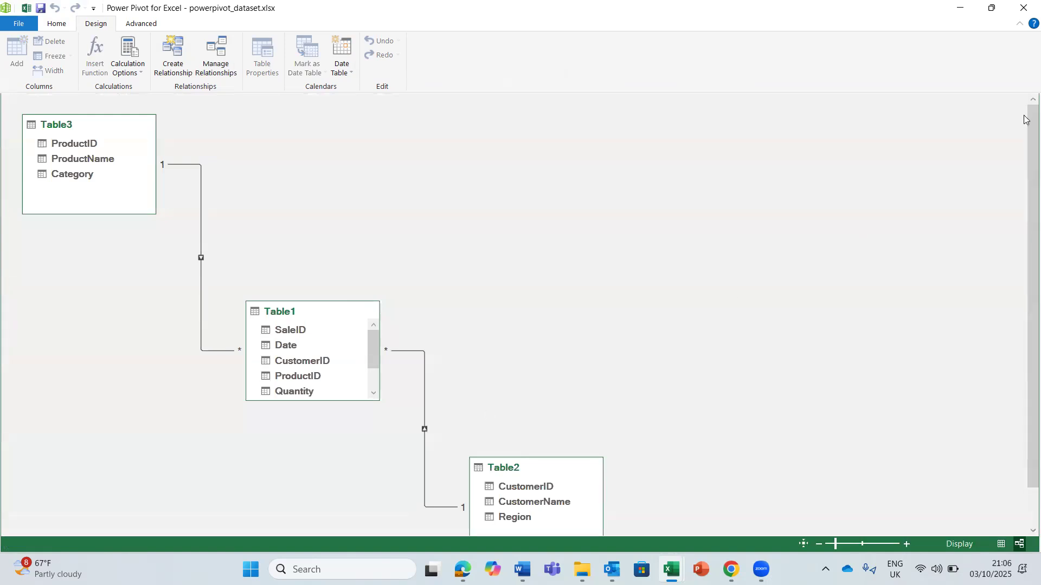
{"action": "left_click_drag", "start_coordinate": [1024, 119], "coordinate": [1025, 218]}
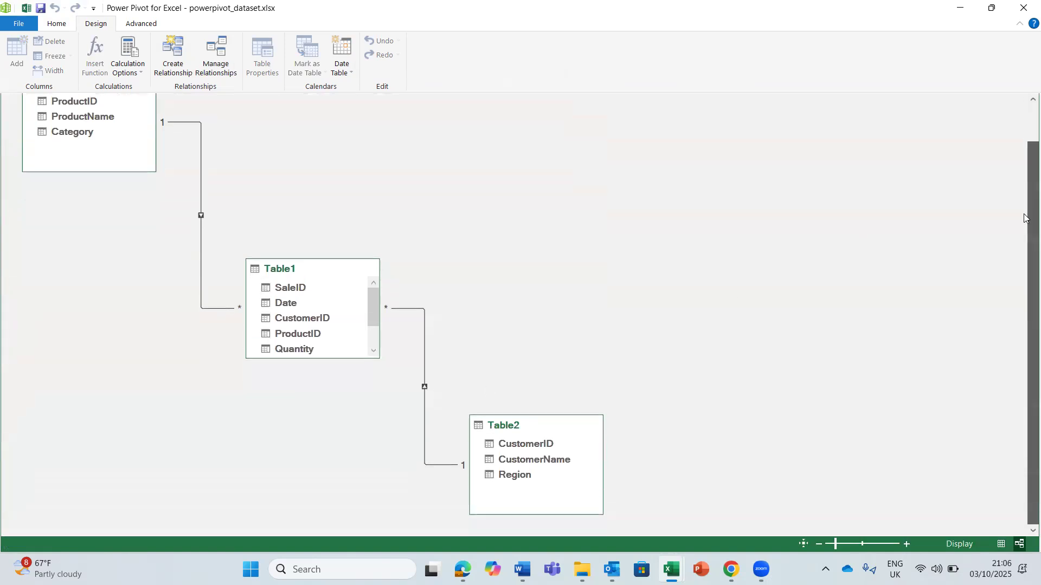
{"action": "scroll", "coordinate": [1024, 216], "scroll_direction": "up", "scroll_amount": 3}
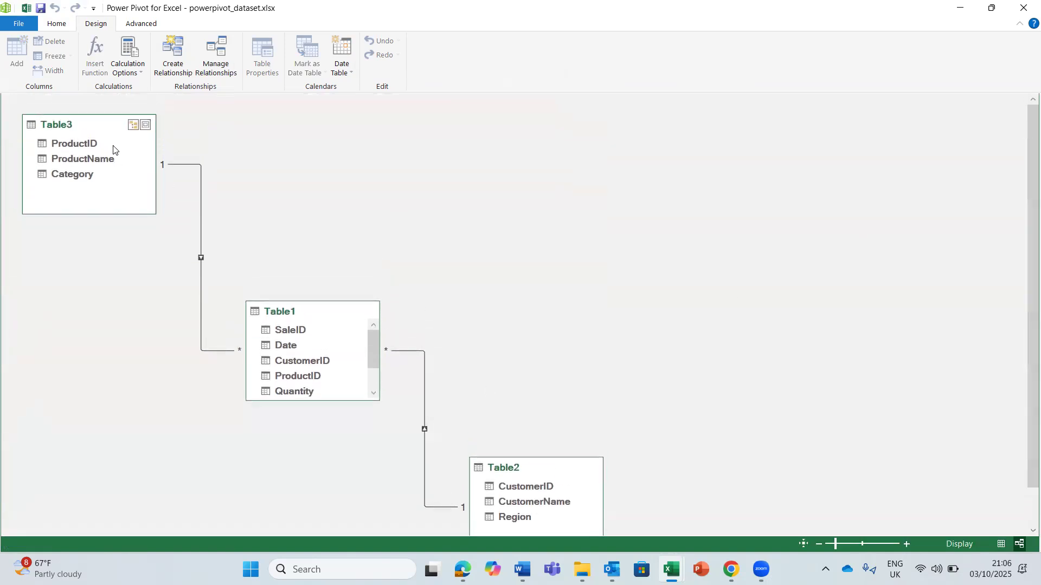
{"action": "left_click", "coordinate": [169, 165]}
- Create a PivotTable from the data model on a new worksheet
{"action": "left_click", "coordinate": [57, 24]}
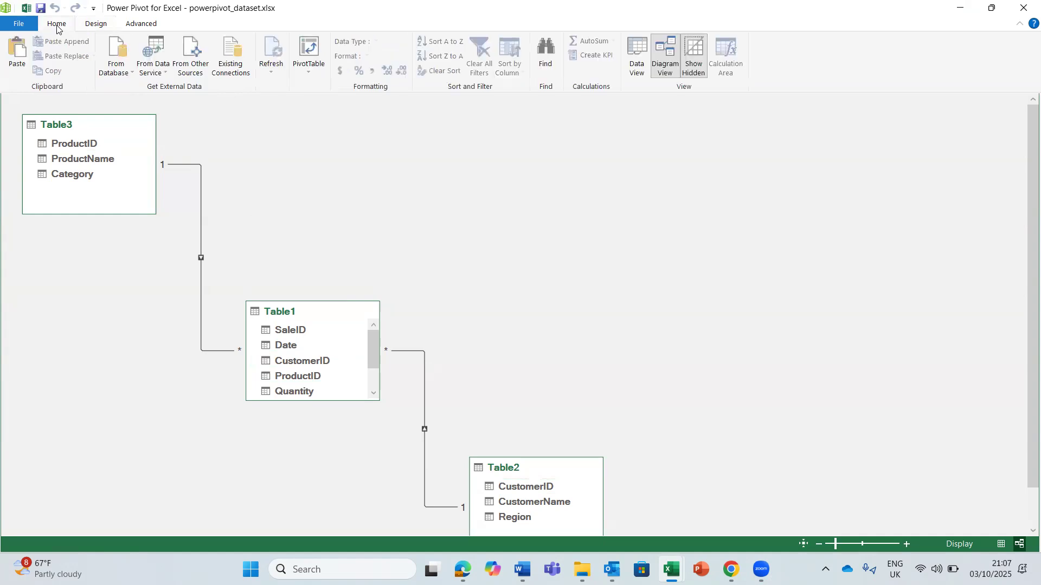
{"action": "double_click", "coordinate": [57, 24]}
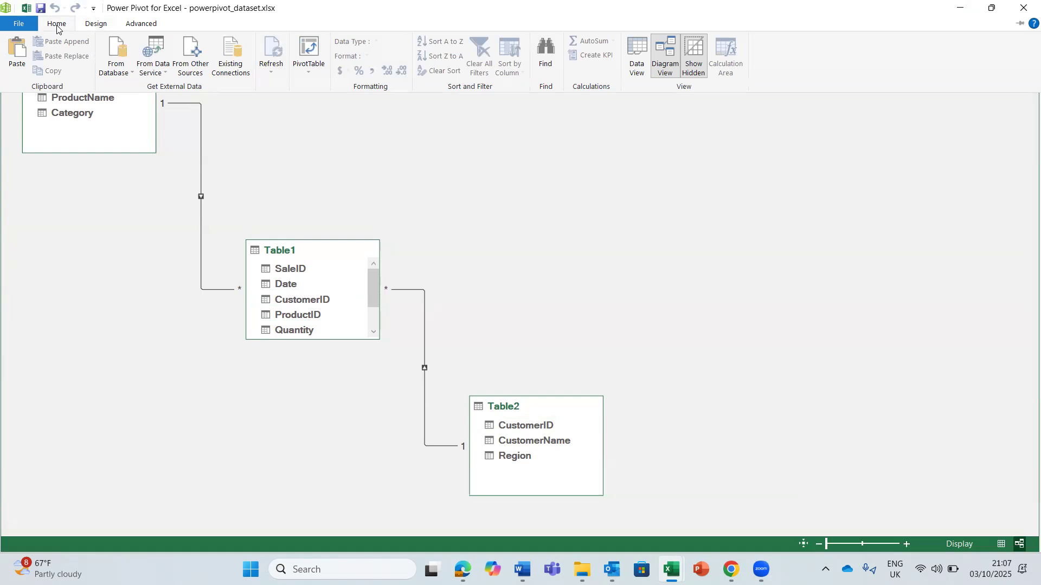
{"action": "left_click", "coordinate": [57, 27]}
{"action": "left_click", "coordinate": [310, 76]}
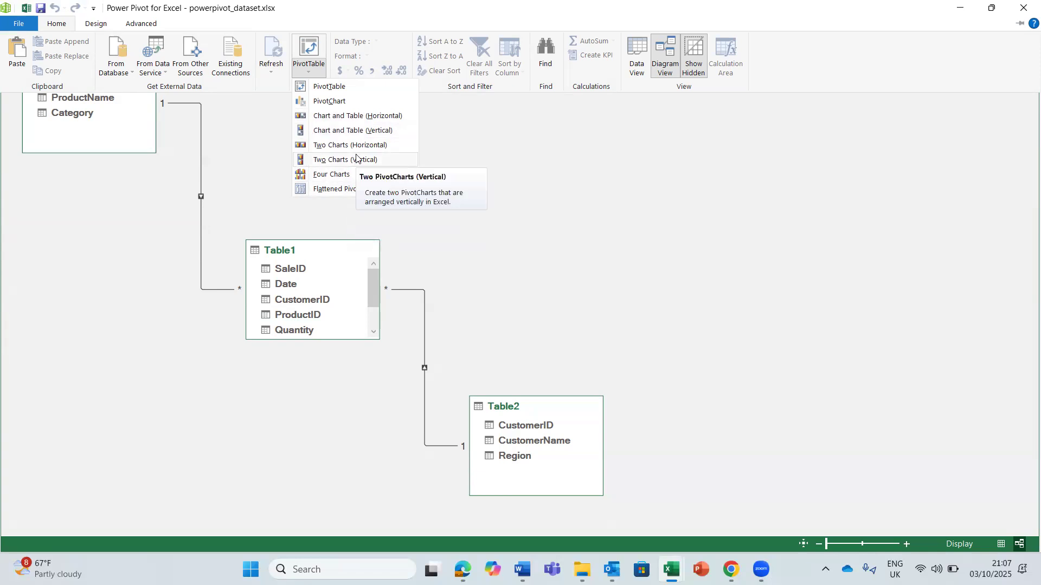
{"action": "left_click", "coordinate": [329, 87]}
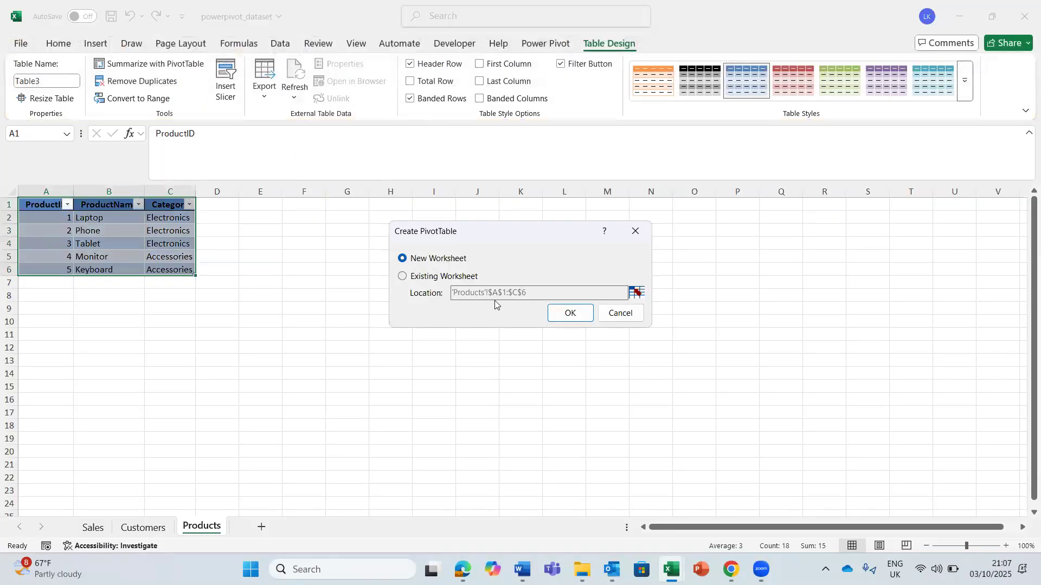
{"action": "left_click", "coordinate": [554, 316]}
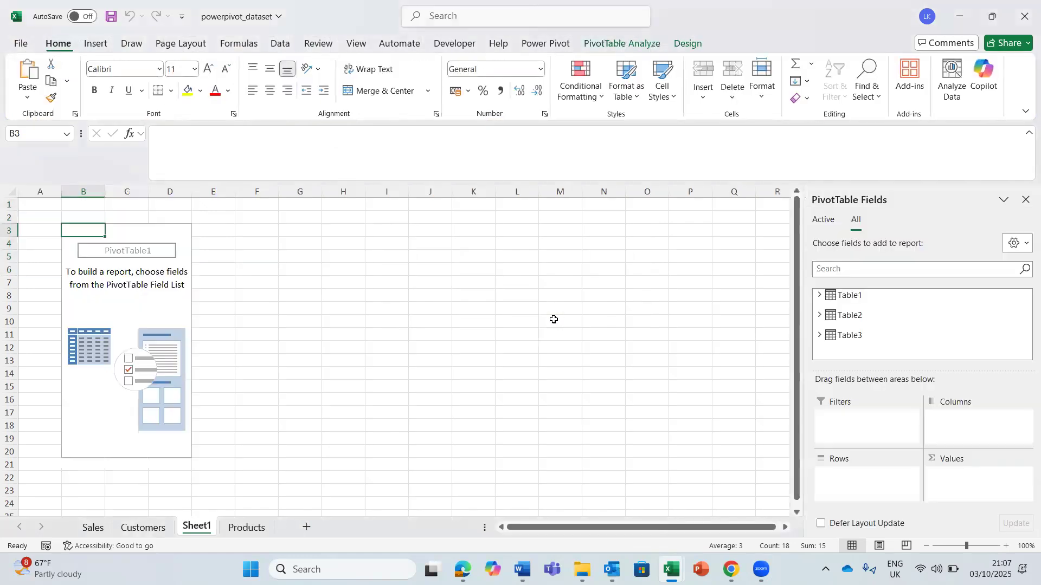
- Move Sheet1 after the Products sheet and display it
{"action": "left_click", "coordinate": [248, 530]}
{"action": "right_click", "coordinate": [248, 530]}
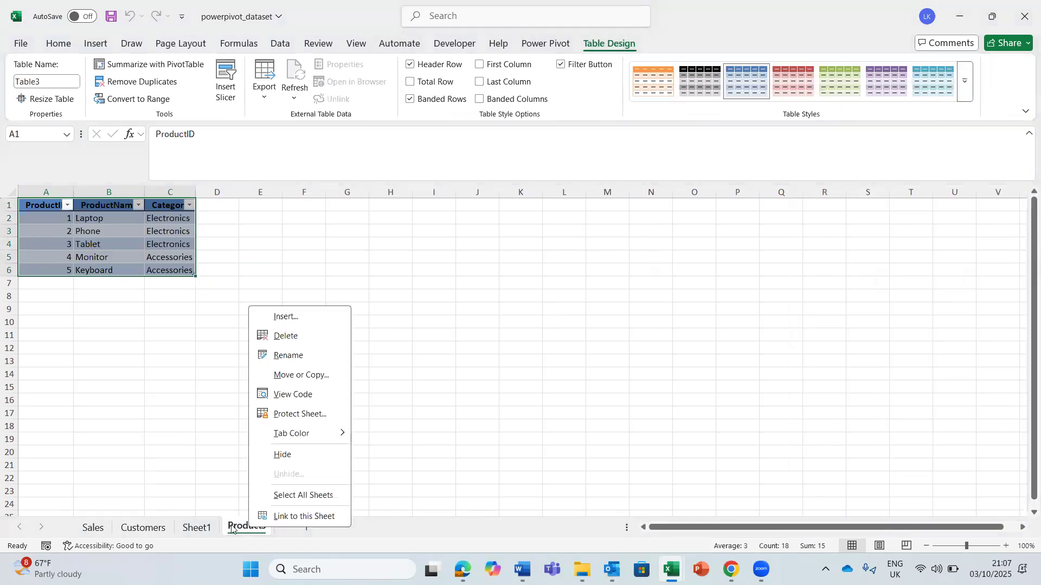
{"action": "key", "text": "Escape"}
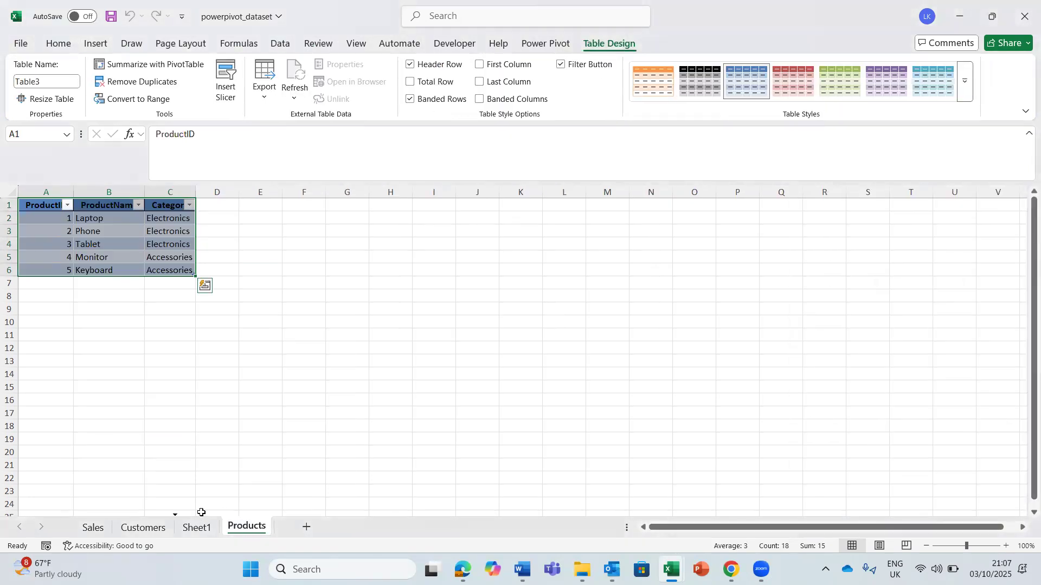
{"action": "left_click_drag", "start_coordinate": [202, 513], "coordinate": [201, 515]}
{"action": "left_click", "coordinate": [260, 530]}
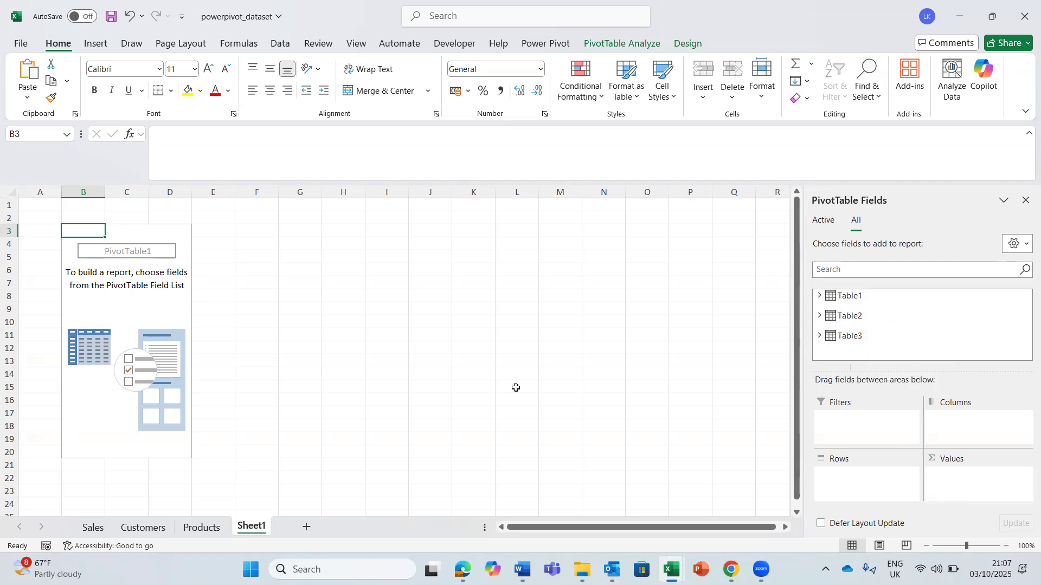
- Look through the Table1 fields and add CustomerName from Table2 to the PivotTable's rows
{"action": "left_click", "coordinate": [820, 296]}
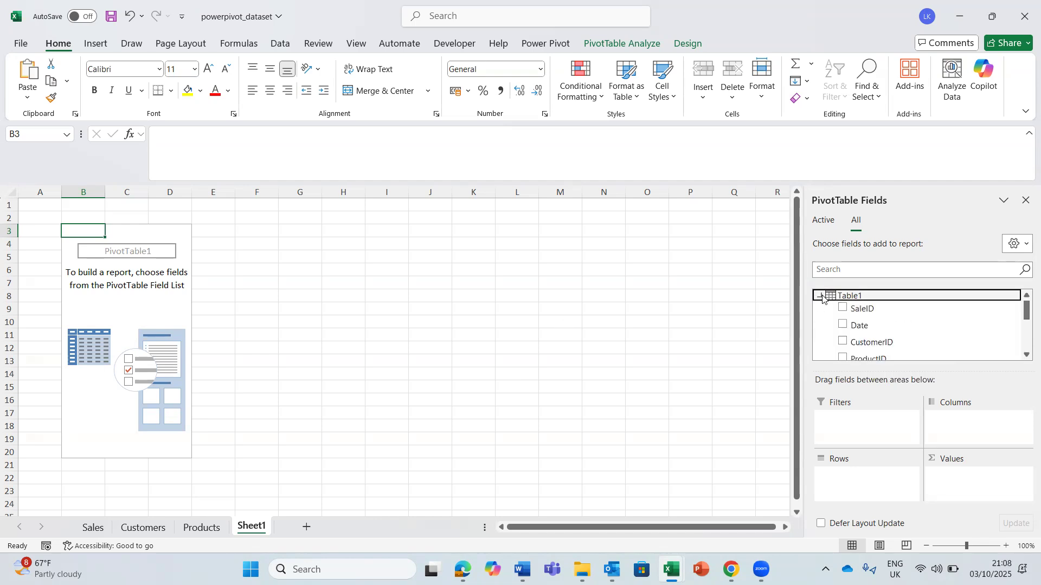
{"action": "left_click", "coordinate": [1025, 356]}
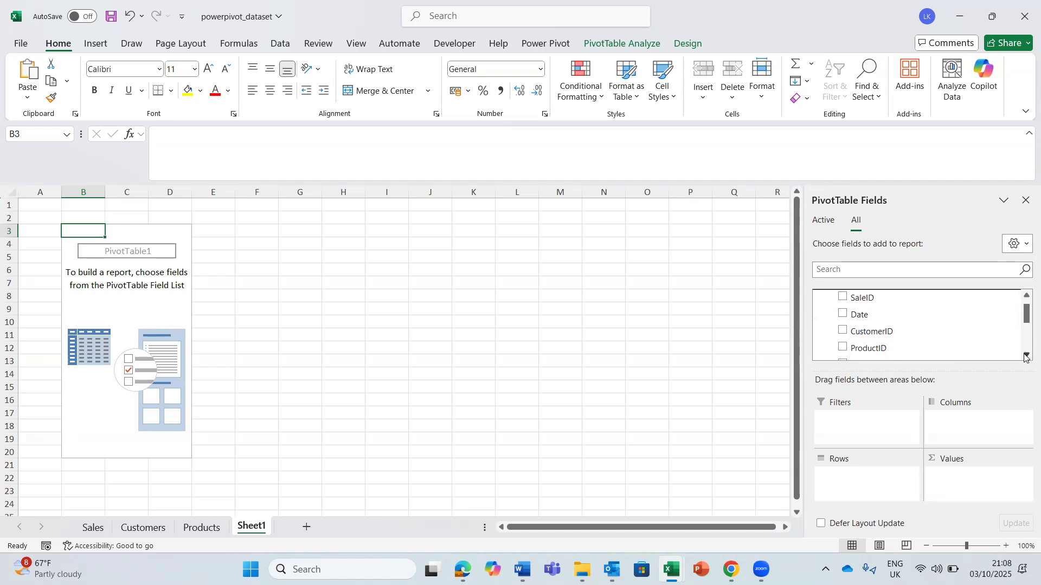
{"action": "left_click", "coordinate": [1025, 297]}
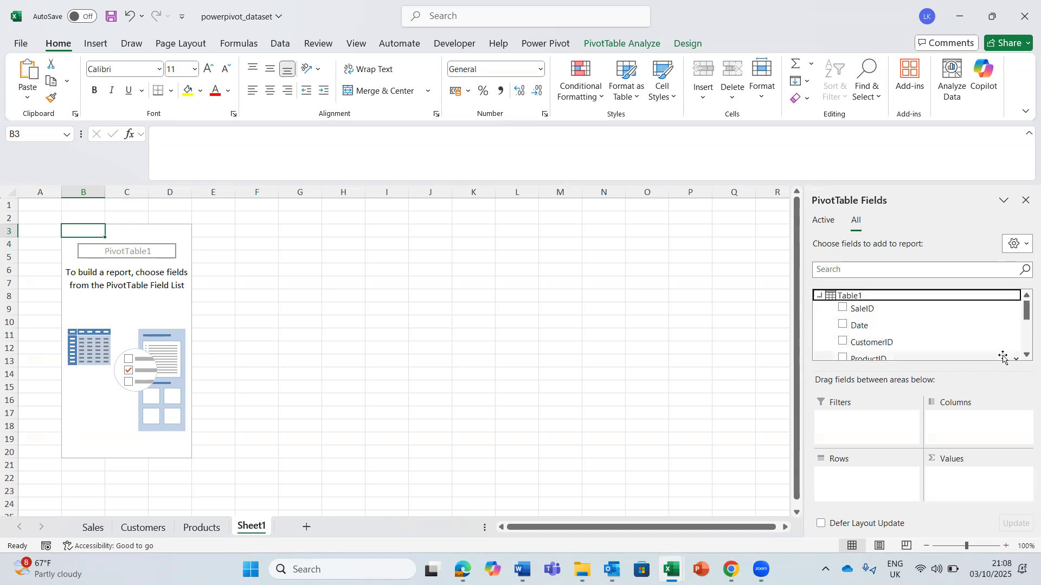
{"action": "left_click", "coordinate": [1026, 356]}
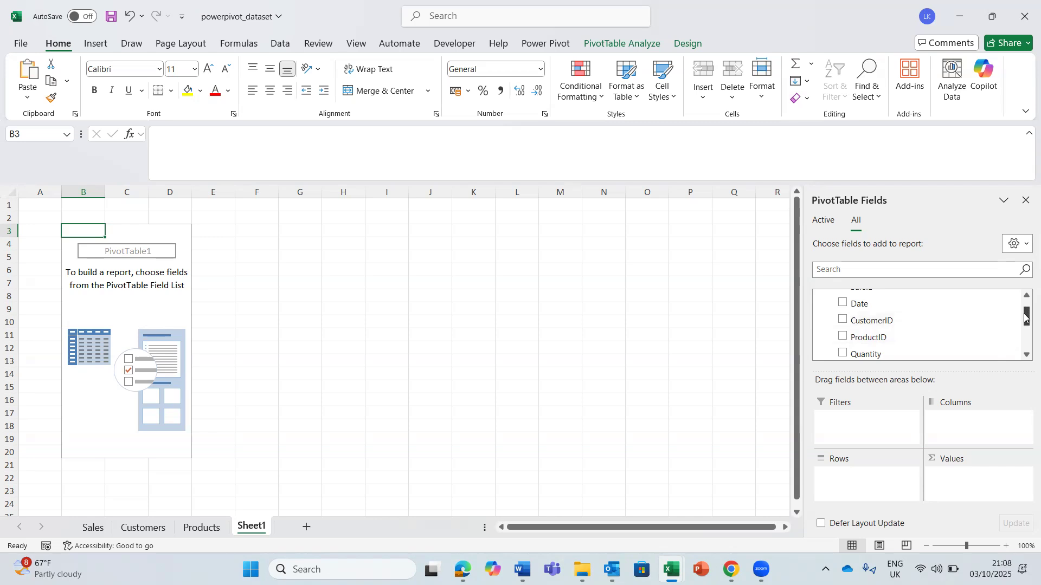
{"action": "left_click", "coordinate": [1026, 296]}
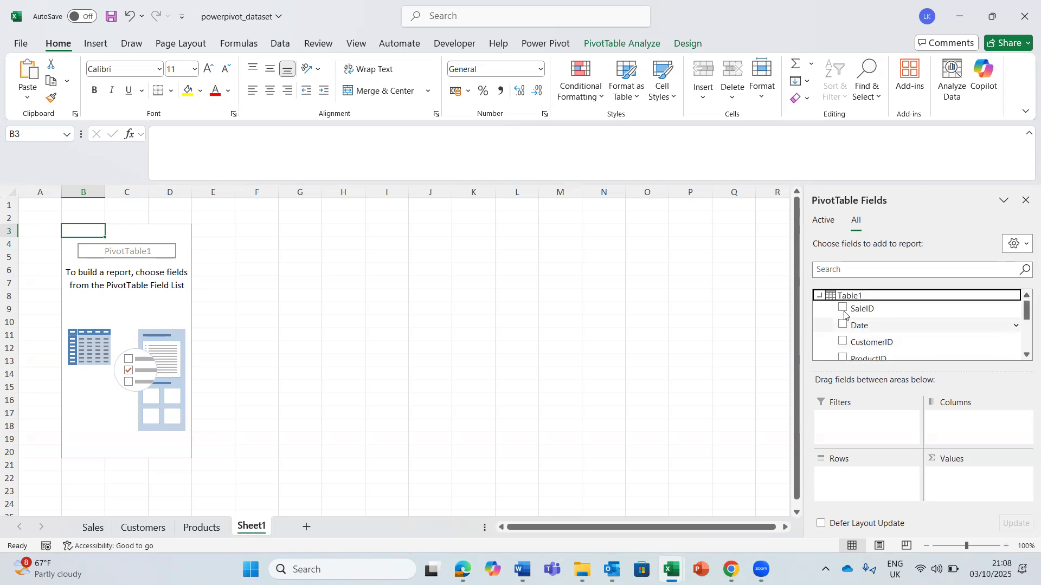
{"action": "left_click", "coordinate": [821, 297]}
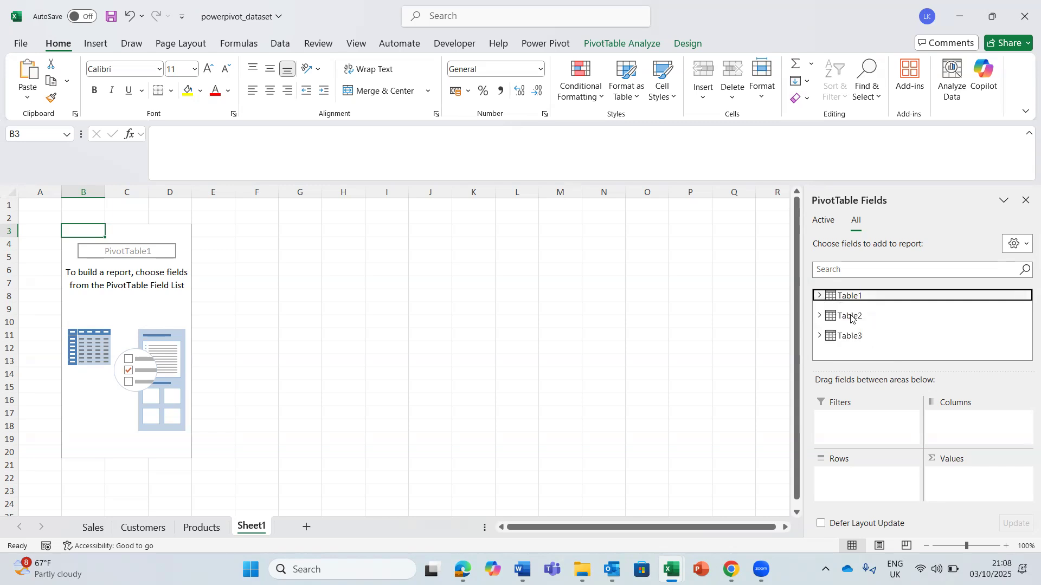
{"action": "left_click", "coordinate": [821, 314]}
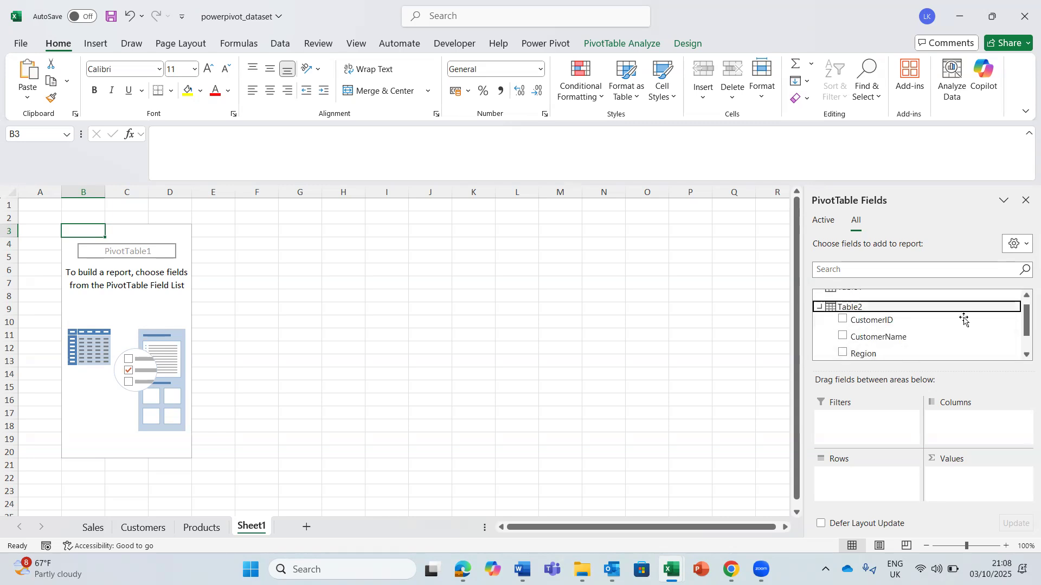
{"action": "left_click_drag", "start_coordinate": [888, 338], "coordinate": [870, 498]}
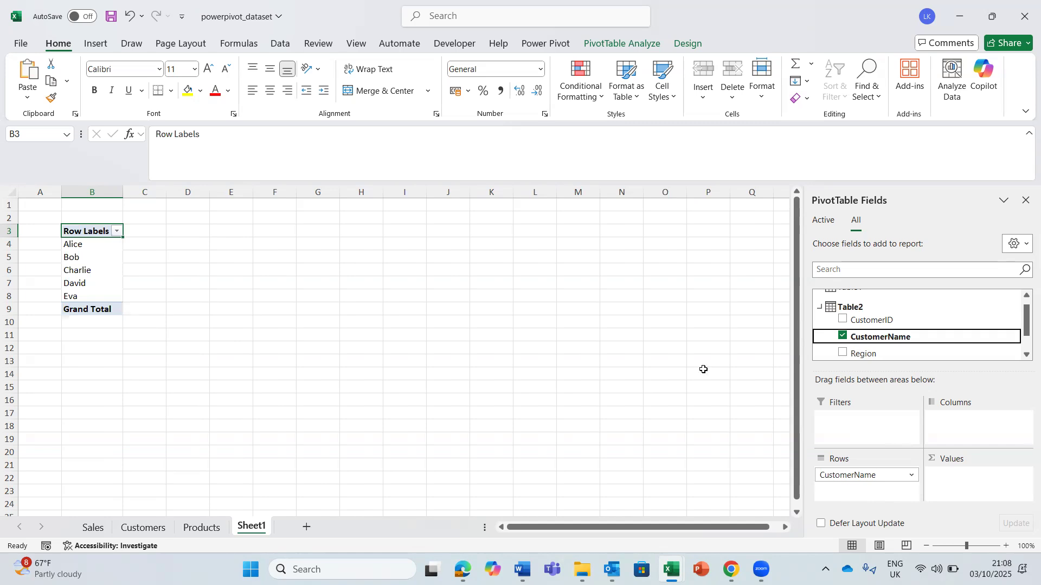
- Add Quantity from Table1 to the PivotTable's values as a sum
{"action": "left_click_drag", "start_coordinate": [1025, 331], "coordinate": [1025, 344]}
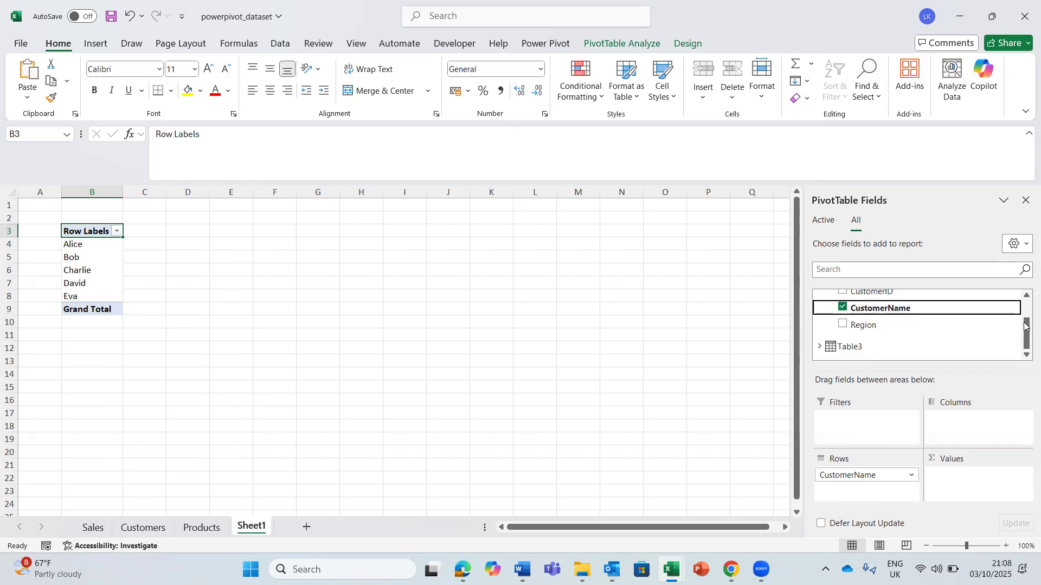
{"action": "scroll", "coordinate": [849, 325], "scroll_direction": "up", "scroll_amount": 2}
{"action": "left_click", "coordinate": [820, 315]}
{"action": "left_click", "coordinate": [820, 297]}
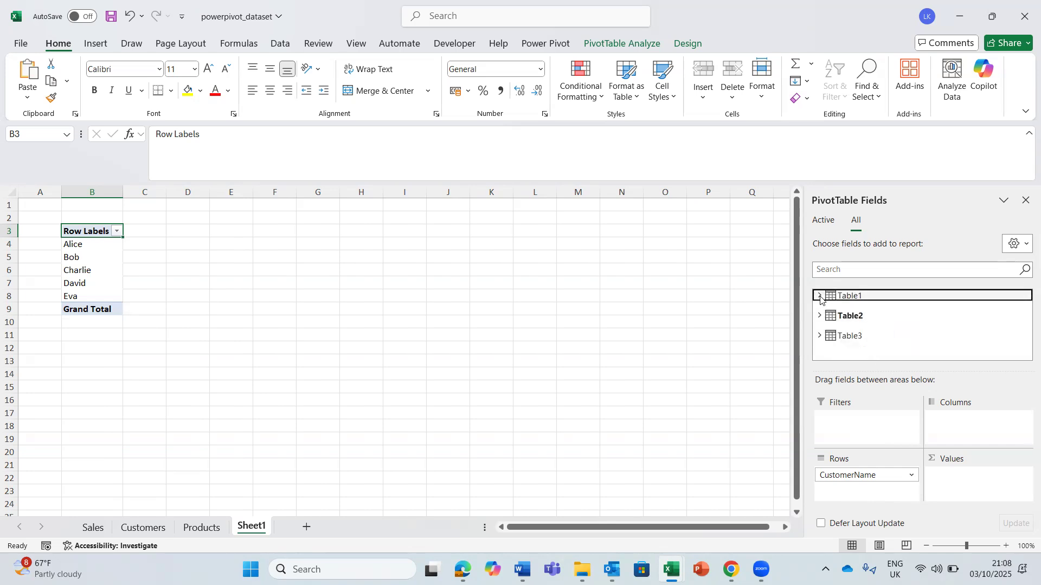
{"action": "mouse_move", "coordinate": [1026, 309]}
{"action": "left_mouse_down"}
{"action": "mouse_move", "coordinate": [1025, 340]}
{"action": "mouse_move", "coordinate": [1025, 328]}
{"action": "left_mouse_up"}
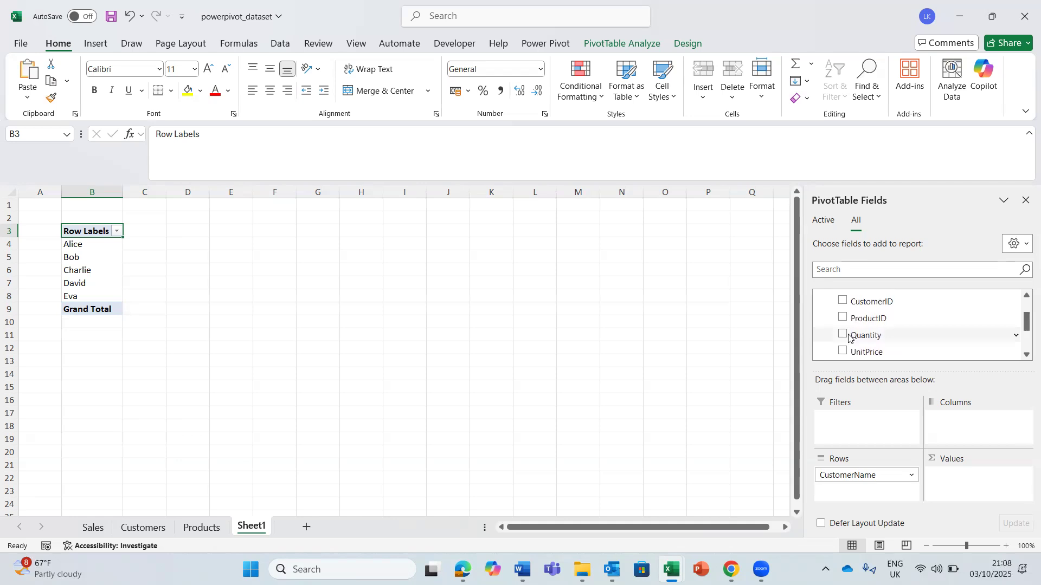
{"action": "left_click_drag", "start_coordinate": [843, 337], "coordinate": [957, 496]}
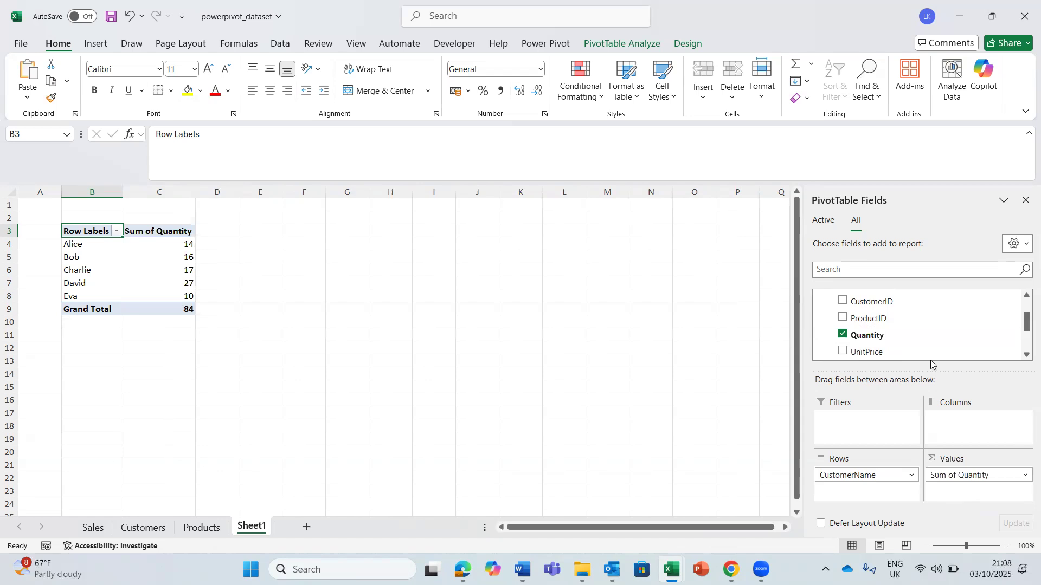
- Add Category from Table3 to the PivotTable's columns
{"action": "left_click_drag", "start_coordinate": [1025, 318], "coordinate": [1024, 297]}
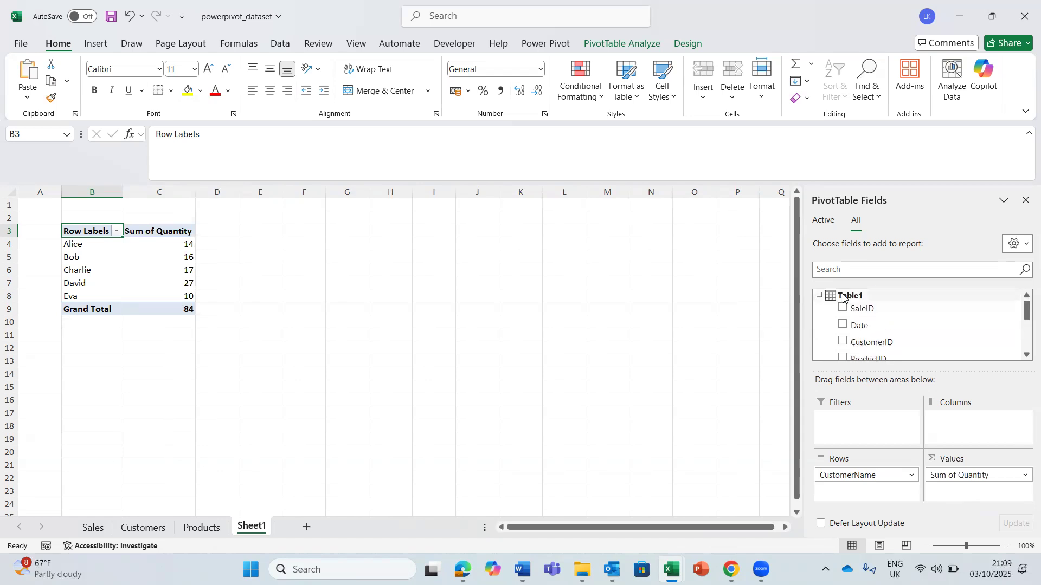
{"action": "left_click", "coordinate": [820, 296]}
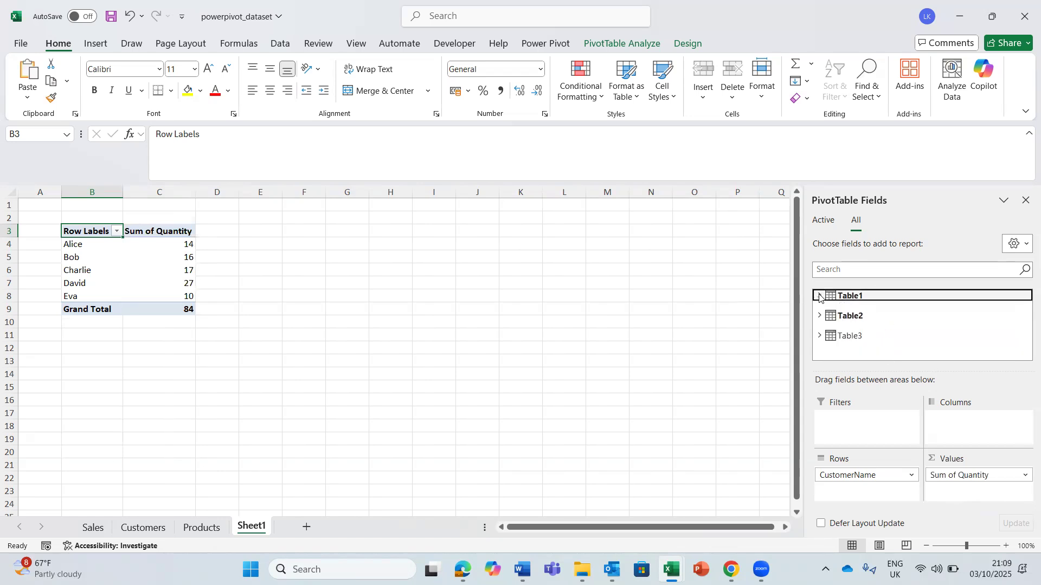
{"action": "left_click", "coordinate": [819, 336]}
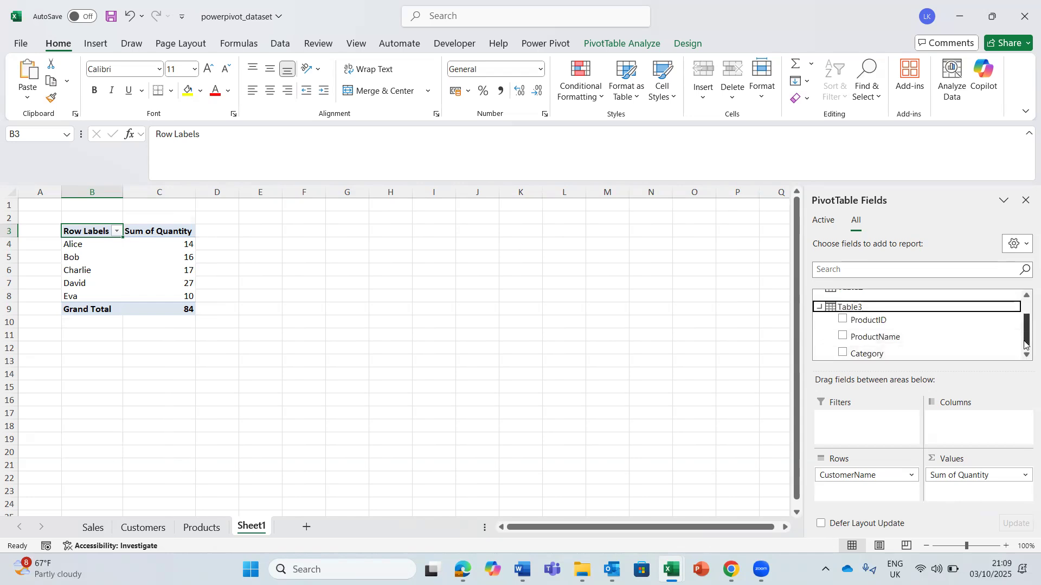
{"action": "left_click_drag", "start_coordinate": [1025, 332], "coordinate": [1024, 369]}
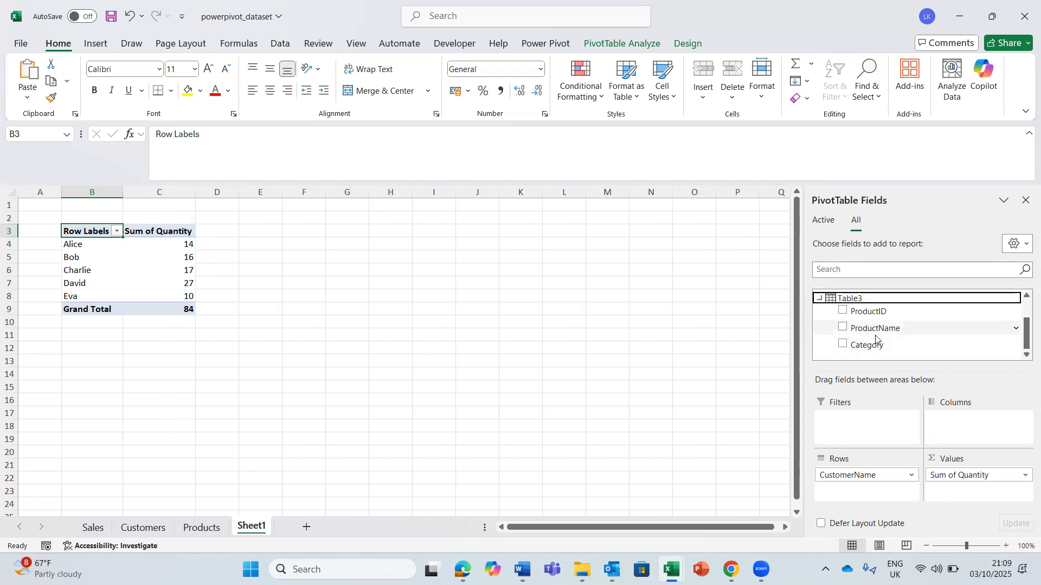
{"action": "mouse_move", "coordinate": [1024, 345]}
{"action": "left_mouse_down"}
{"action": "mouse_move", "coordinate": [1024, 330]}
{"action": "mouse_move", "coordinate": [1024, 348]}
{"action": "left_mouse_up"}
{"action": "left_click_drag", "start_coordinate": [867, 346], "coordinate": [972, 432]}
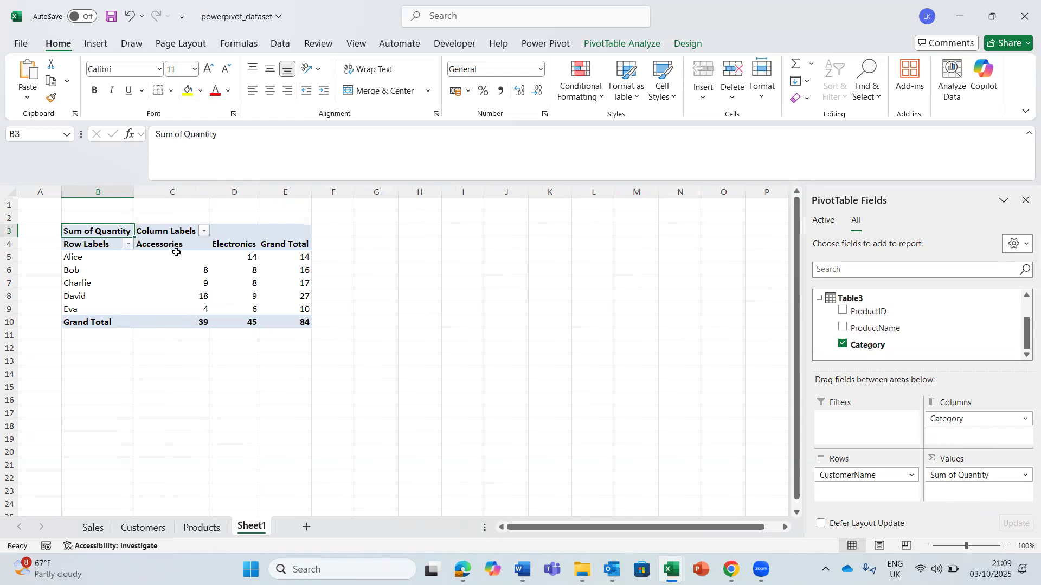
- Examine the Accessories and Electronics columns of the PivotTable and compare the report with the Customers sheet
{"action": "left_click", "coordinate": [159, 239]}
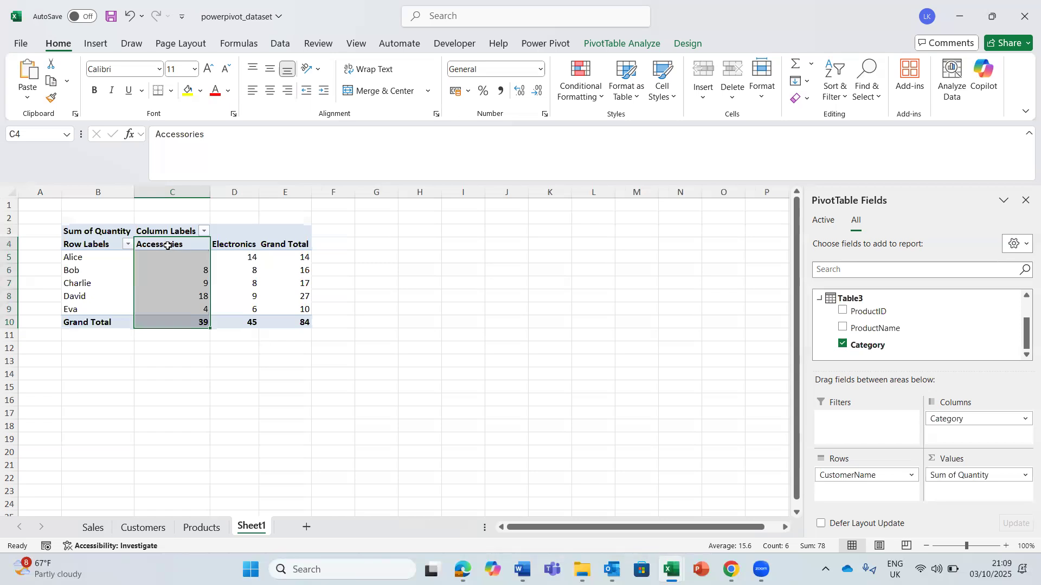
{"action": "left_click", "coordinate": [167, 245]}
{"action": "left_click", "coordinate": [233, 244]}
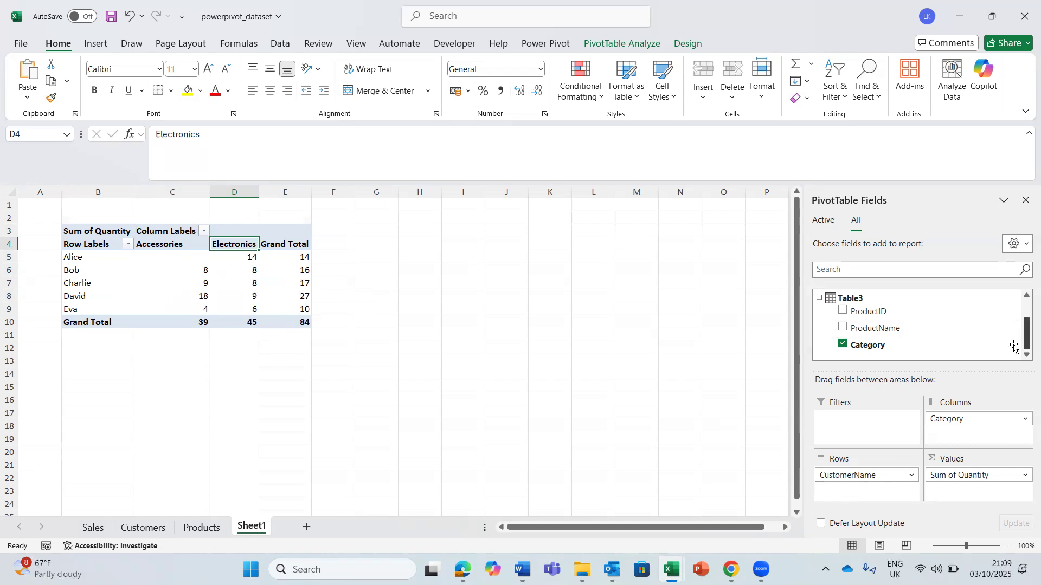
{"action": "left_click", "coordinate": [148, 533]}
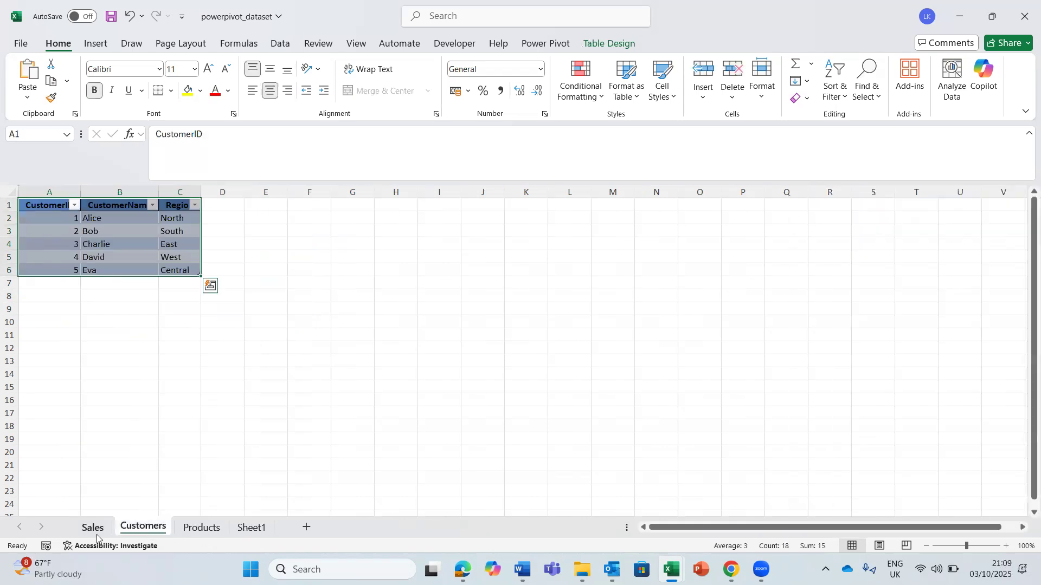
{"action": "left_click", "coordinate": [251, 529]}
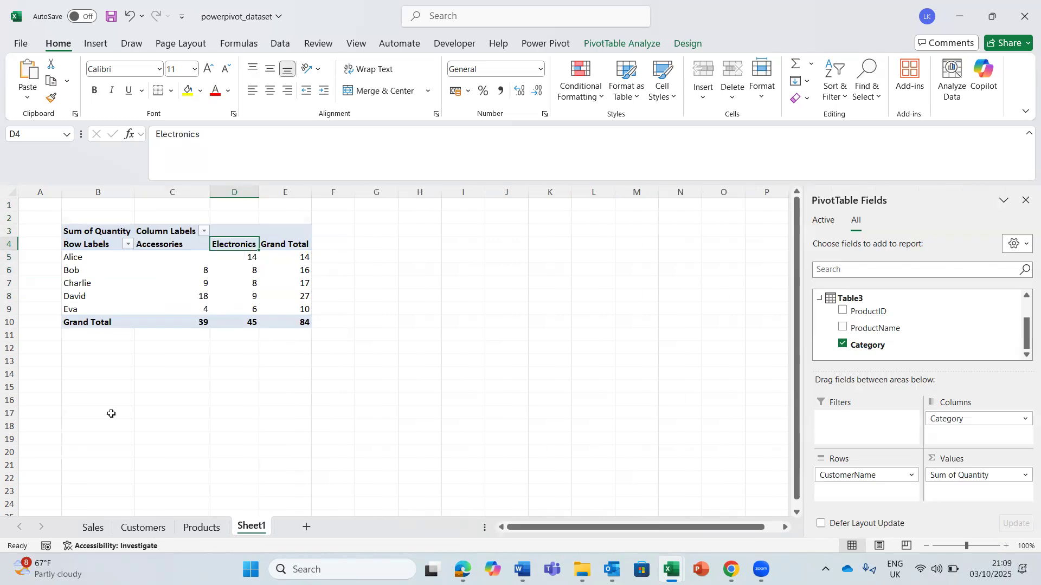
{"action": "left_click", "coordinate": [142, 525]}
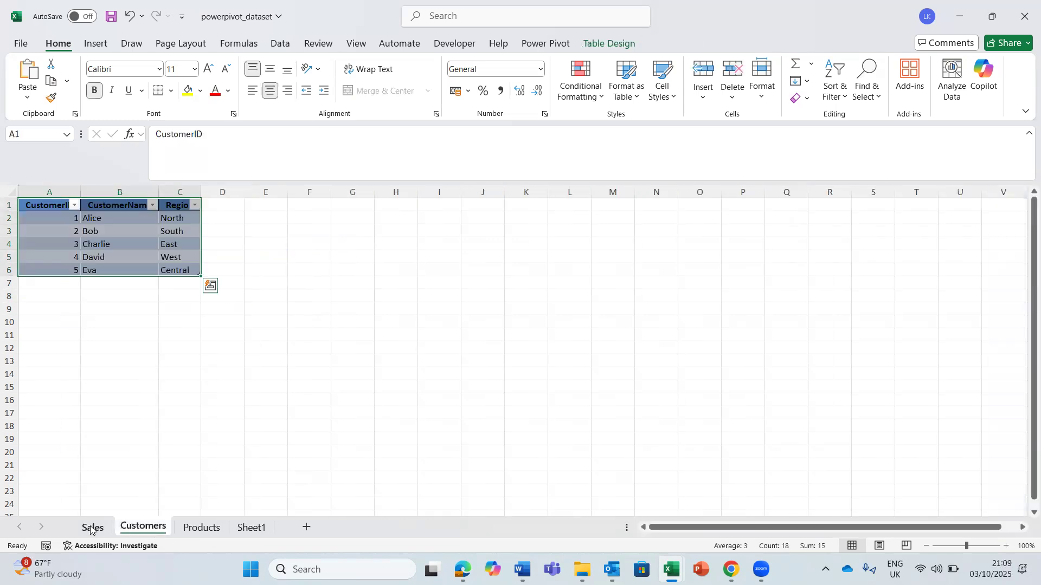
- Compare the PivotTable's Accessories and Electronics columns with the data on the Sales and Products sheets
{"action": "left_click", "coordinate": [91, 528]}
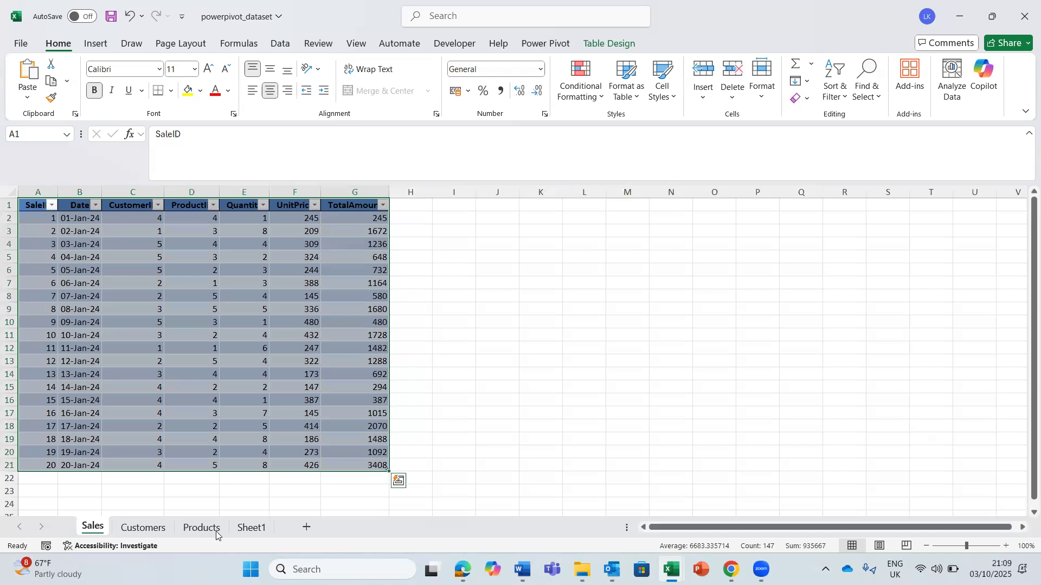
{"action": "left_click", "coordinate": [250, 527]}
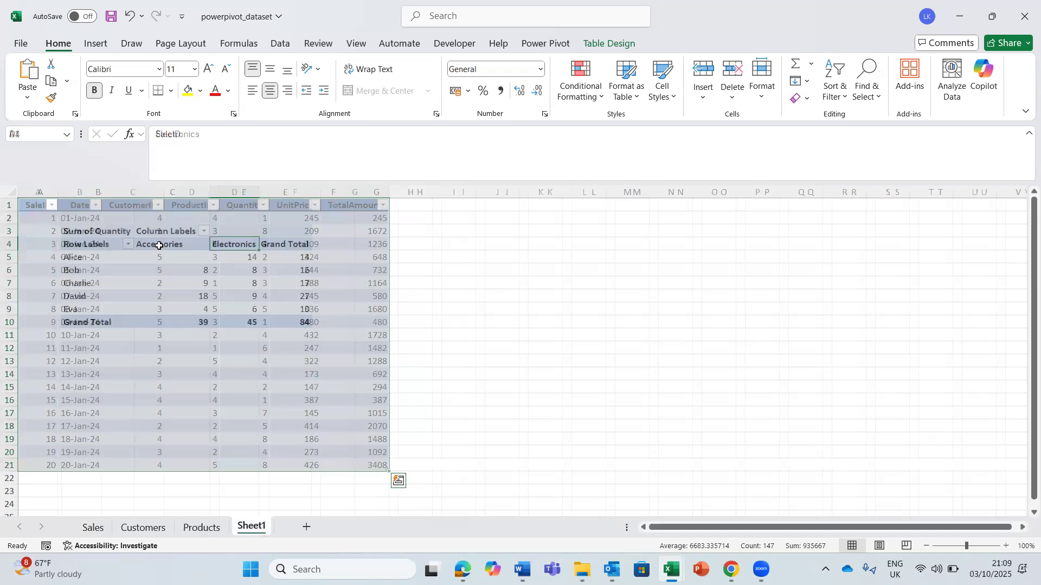
{"action": "left_click", "coordinate": [207, 245]}
{"action": "left_click", "coordinate": [223, 246]}
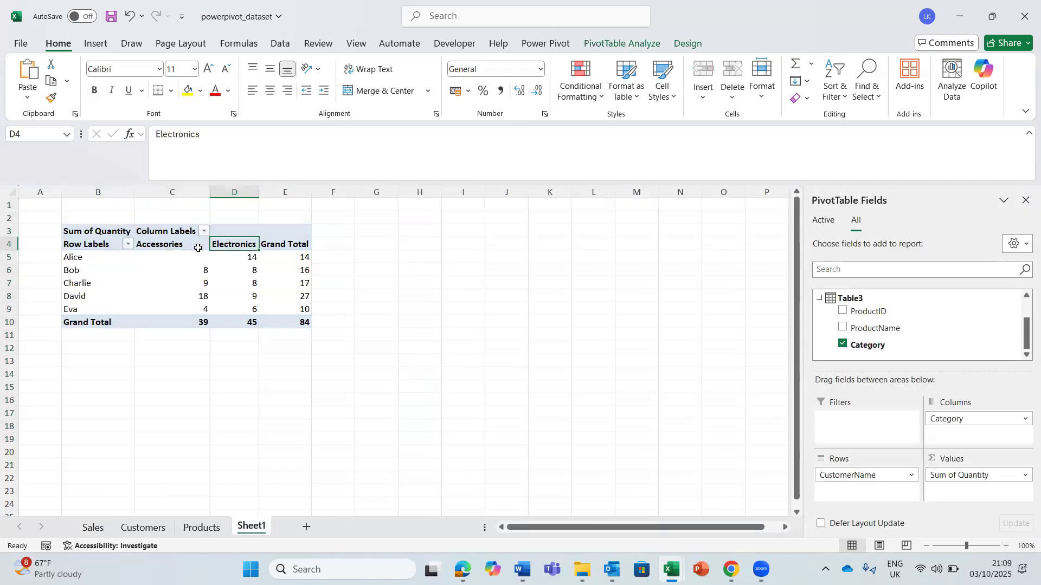
{"action": "left_click", "coordinate": [161, 245]}
{"action": "left_click", "coordinate": [233, 245]}
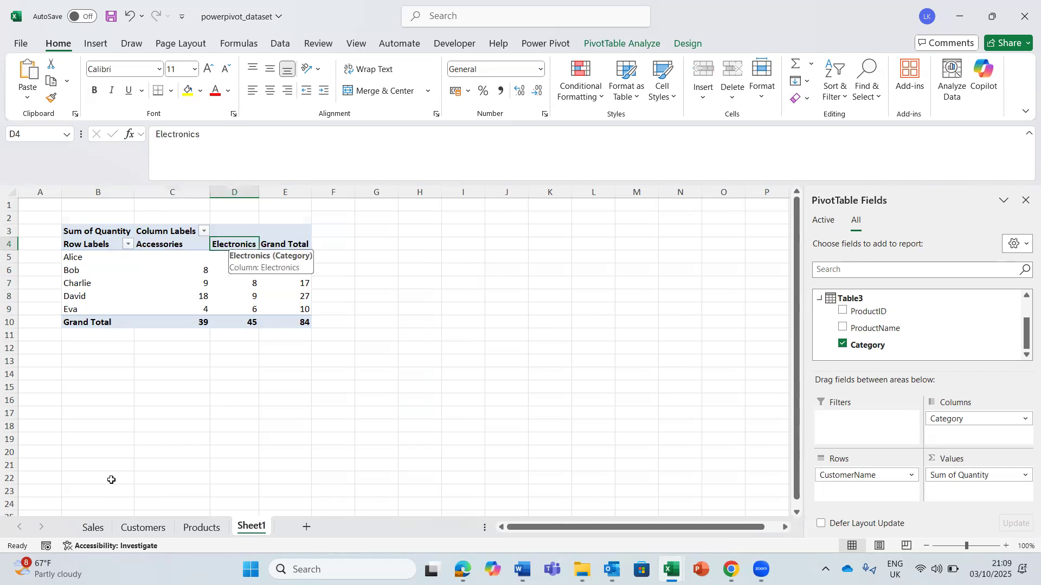
{"action": "left_click", "coordinate": [201, 533]}
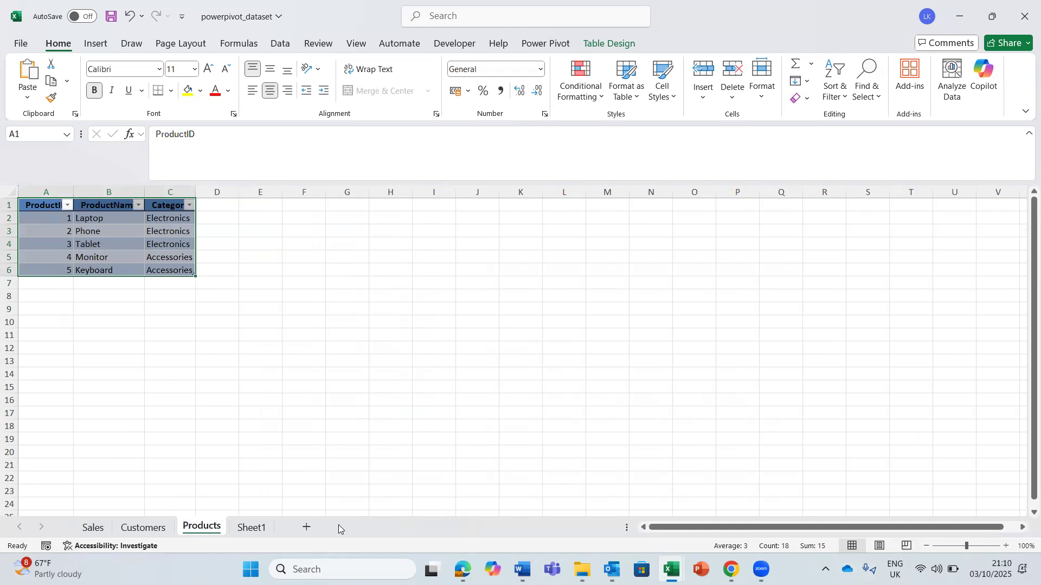
{"action": "left_click", "coordinate": [253, 532]}
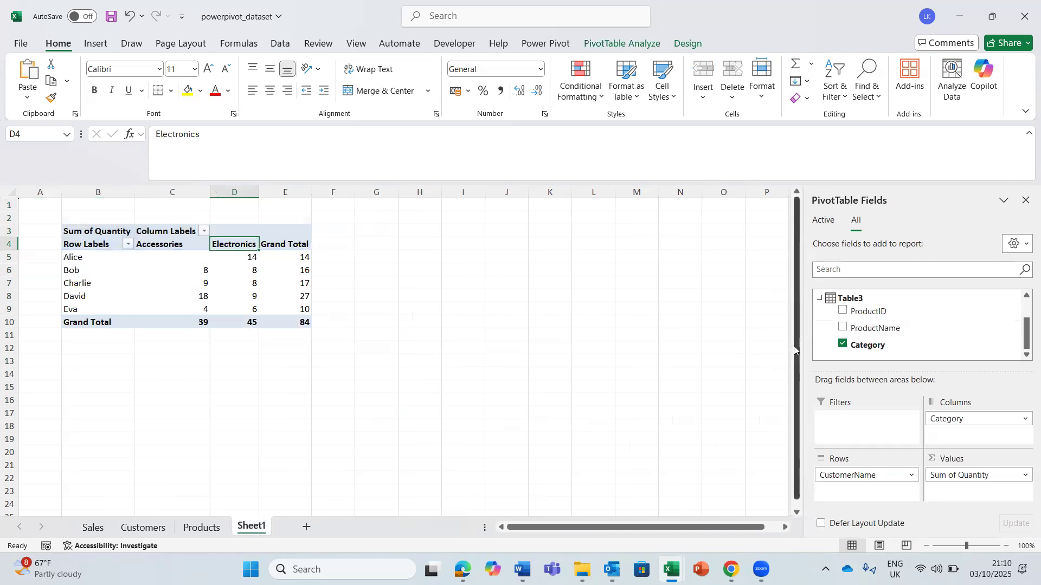
- Clear the PivotTable by removing CustomerName from the rows, Sum of Quantity from the values and Category from the columns
{"action": "right_click", "coordinate": [800, 383]}
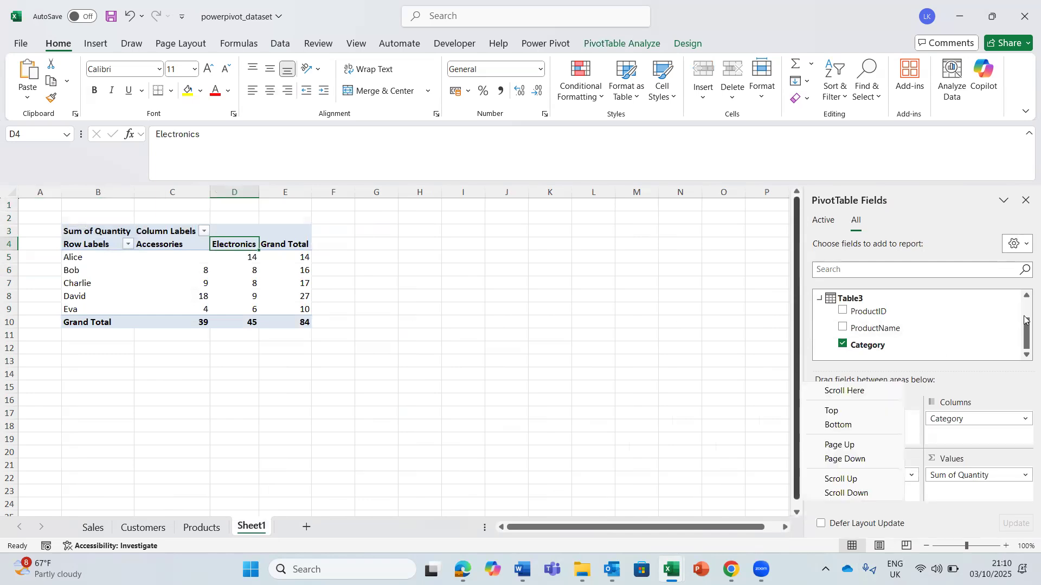
{"action": "left_click", "coordinate": [1025, 320]}
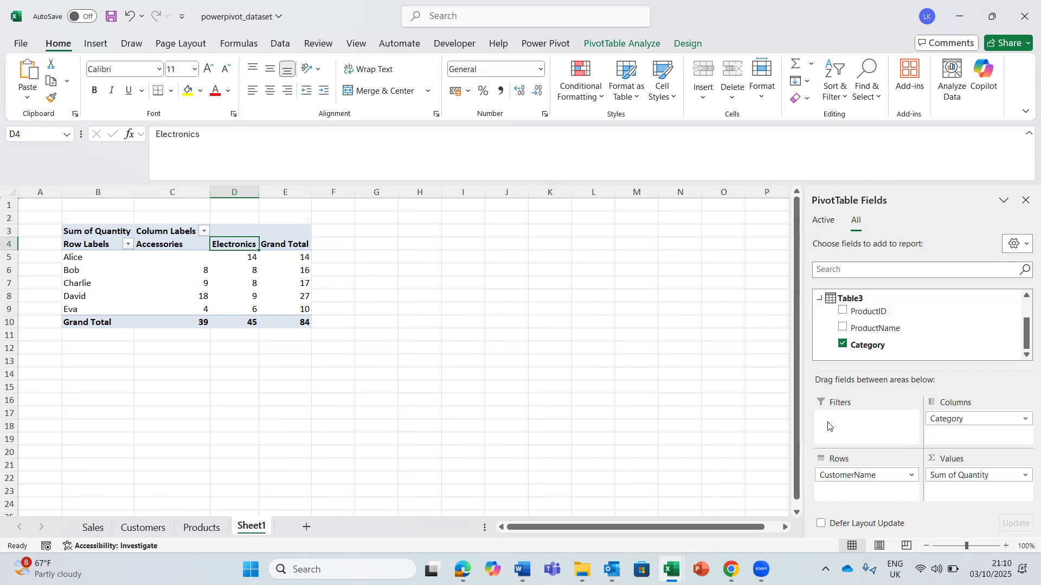
{"action": "left_click", "coordinate": [912, 477]}
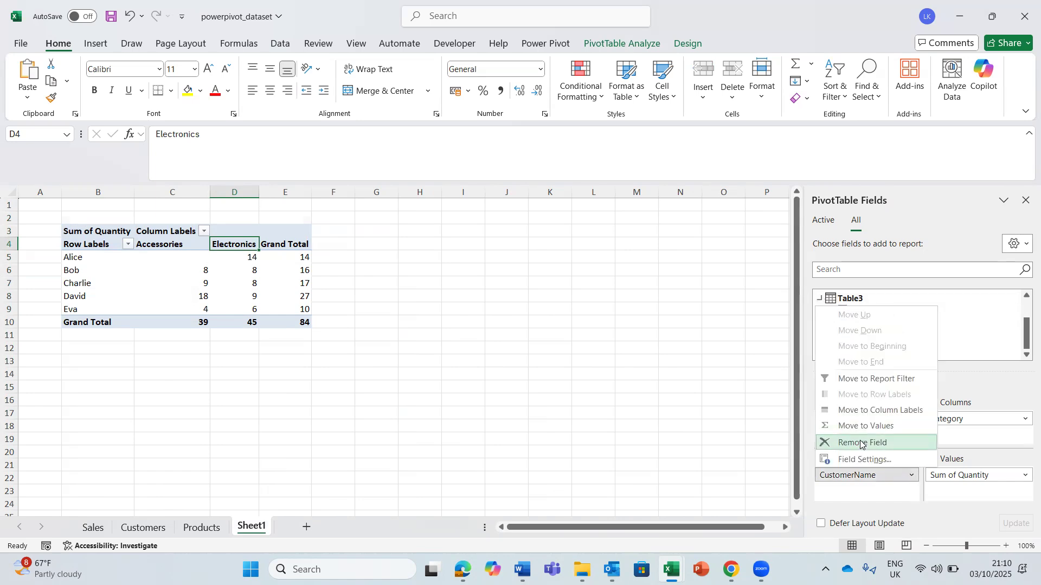
{"action": "left_click", "coordinate": [862, 443]}
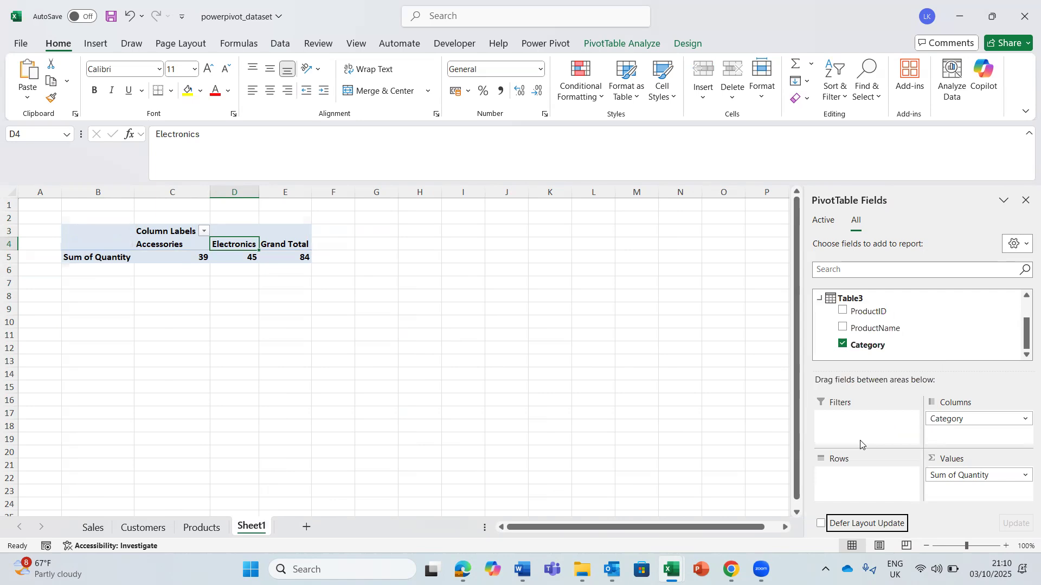
{"action": "left_click", "coordinate": [1025, 475]}
{"action": "left_click", "coordinate": [959, 445]}
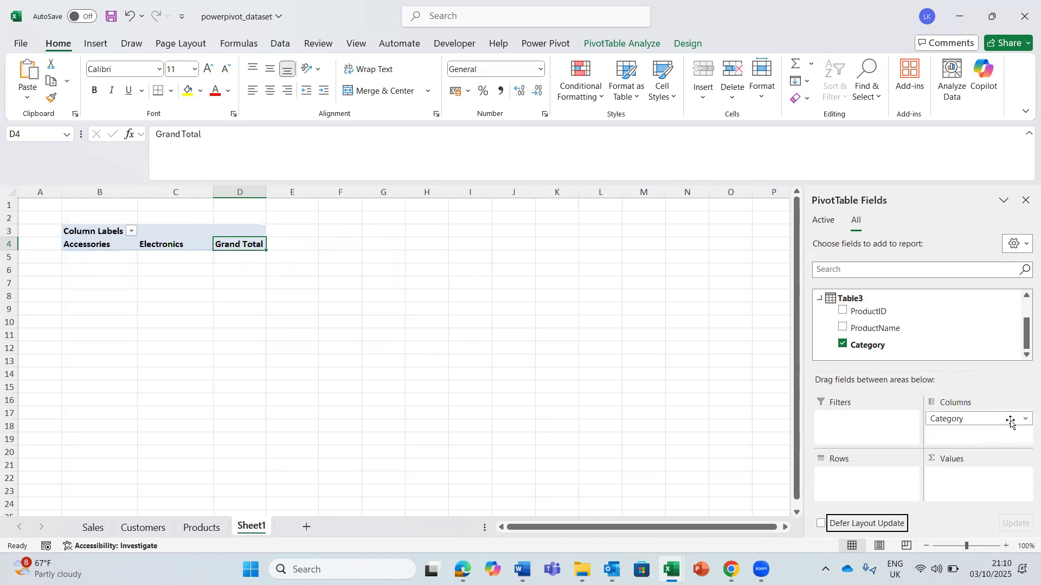
{"action": "left_click", "coordinate": [1028, 423]}
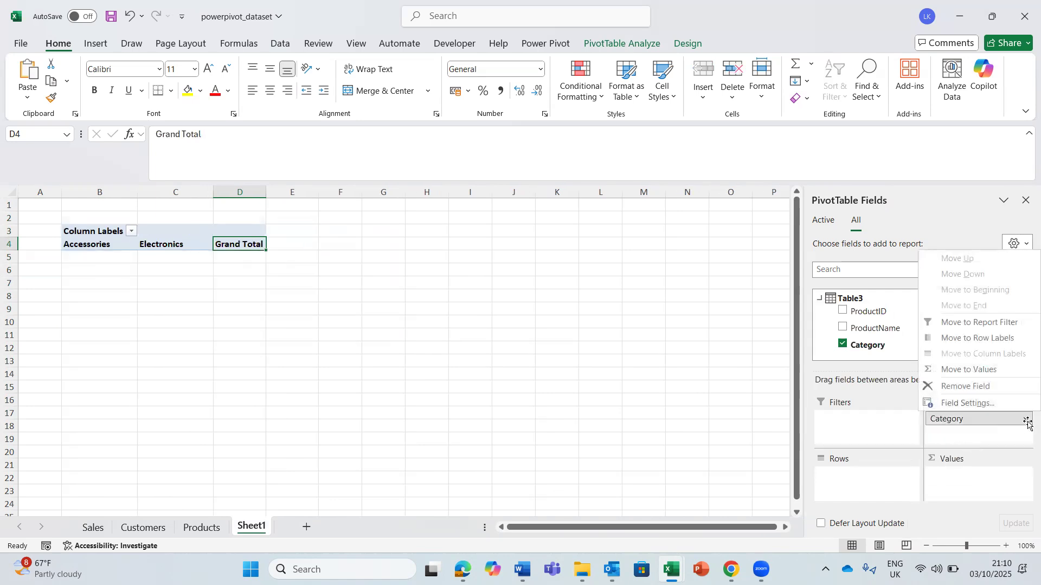
{"action": "left_click", "coordinate": [950, 386]}
- Add ProductName from Table3 to the PivotTable's rows
{"action": "left_click_drag", "start_coordinate": [1025, 336], "coordinate": [1019, 294]}
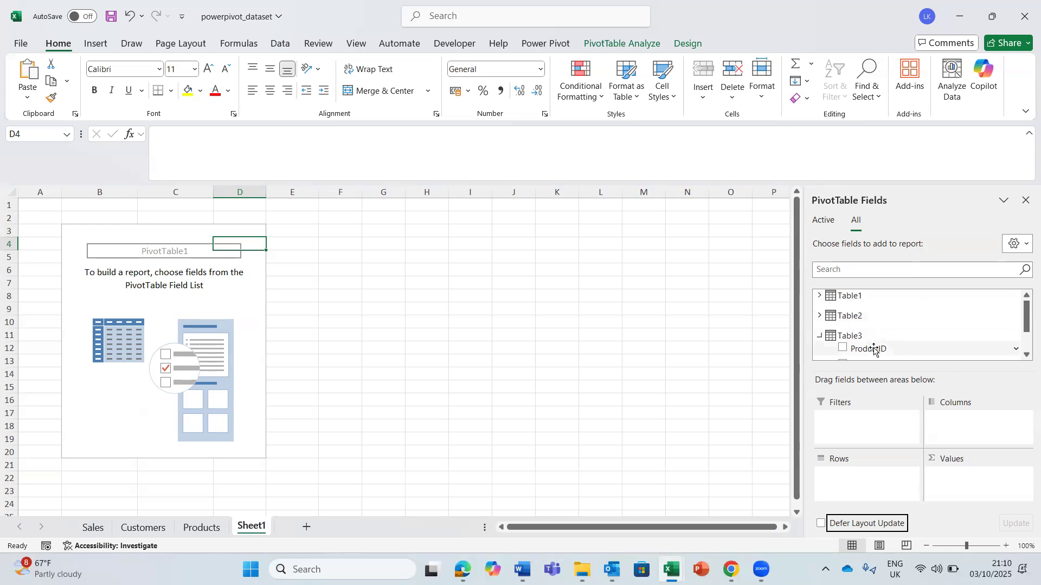
{"action": "left_click_drag", "start_coordinate": [1026, 316], "coordinate": [1025, 333]}
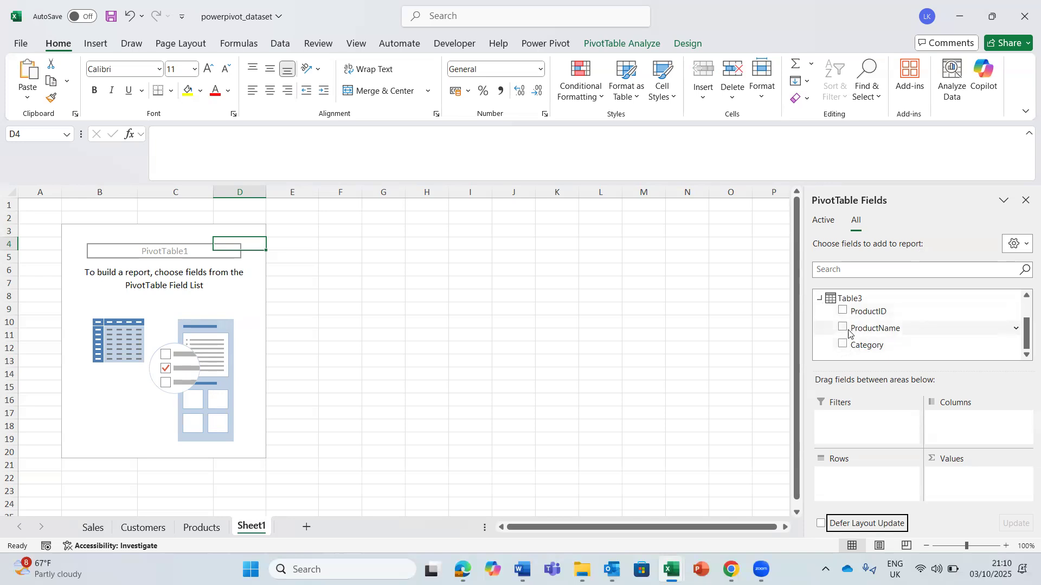
{"action": "left_click_drag", "start_coordinate": [844, 331], "coordinate": [864, 490]}
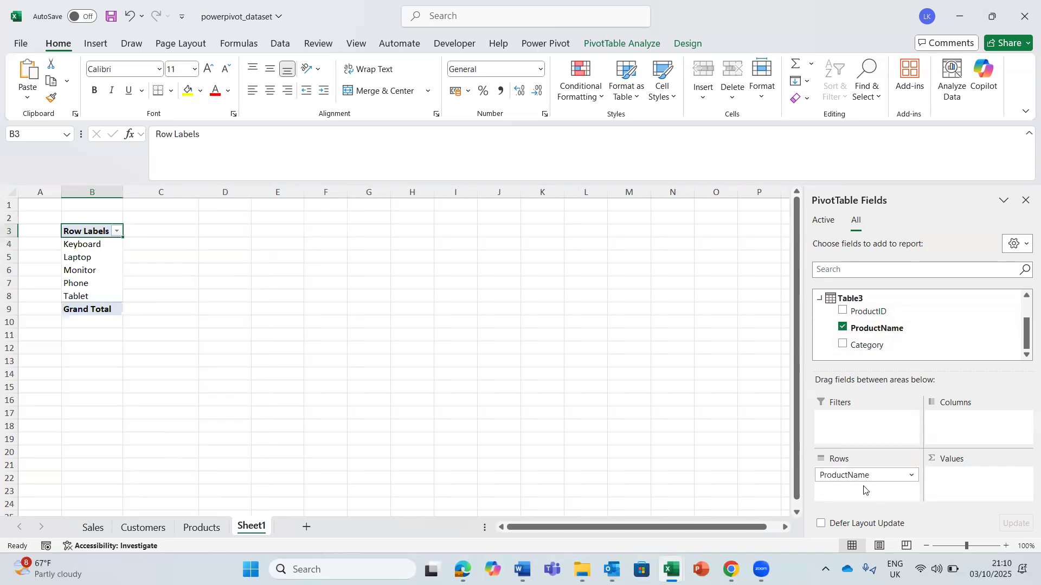
- Add Region from Table2 to the PivotTable's columns
{"action": "mouse_move", "coordinate": [1025, 338]}
{"action": "left_mouse_down"}
{"action": "mouse_move", "coordinate": [1025, 302]}
{"action": "mouse_move", "coordinate": [1025, 343]}
{"action": "left_mouse_up"}
{"action": "left_click", "coordinate": [820, 300]}
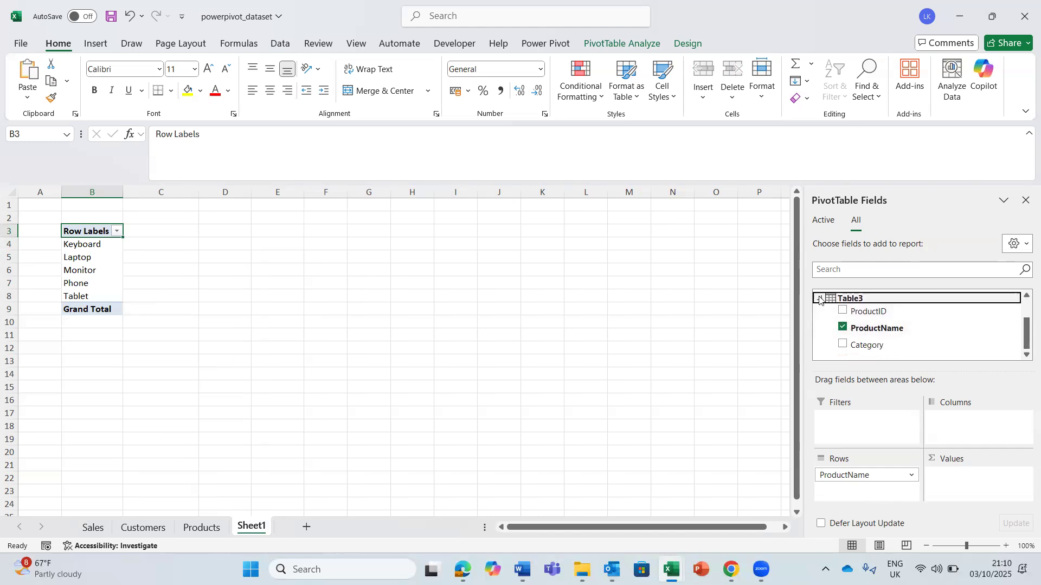
{"action": "left_click", "coordinate": [821, 299]}
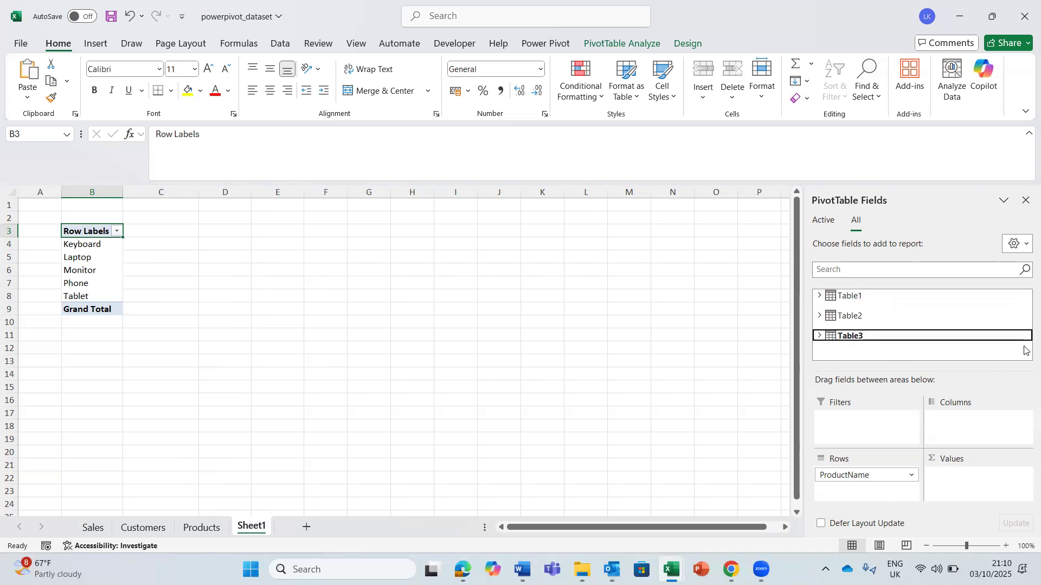
{"action": "left_click", "coordinate": [819, 315]}
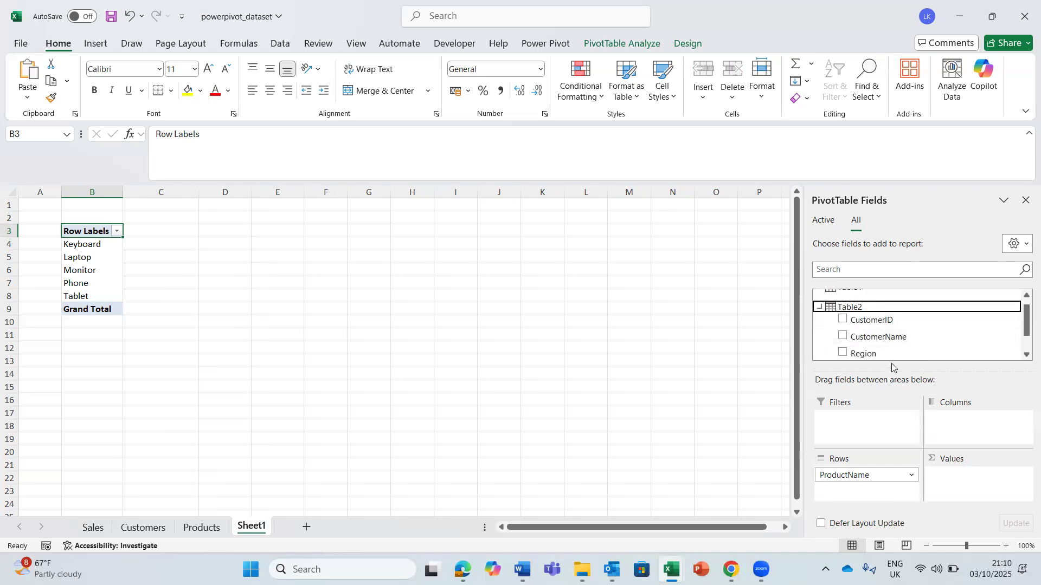
{"action": "left_click_drag", "start_coordinate": [862, 353], "coordinate": [971, 439]}
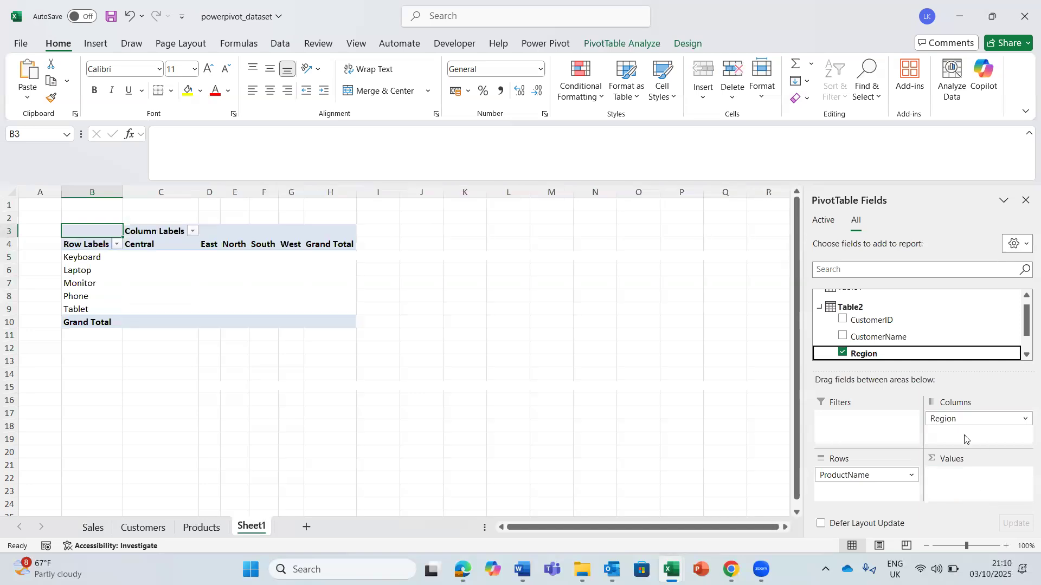
- Add TotalAmount from Table1 to the PivotTable's values as a sum
{"action": "left_click_drag", "start_coordinate": [1026, 332], "coordinate": [1020, 301]}
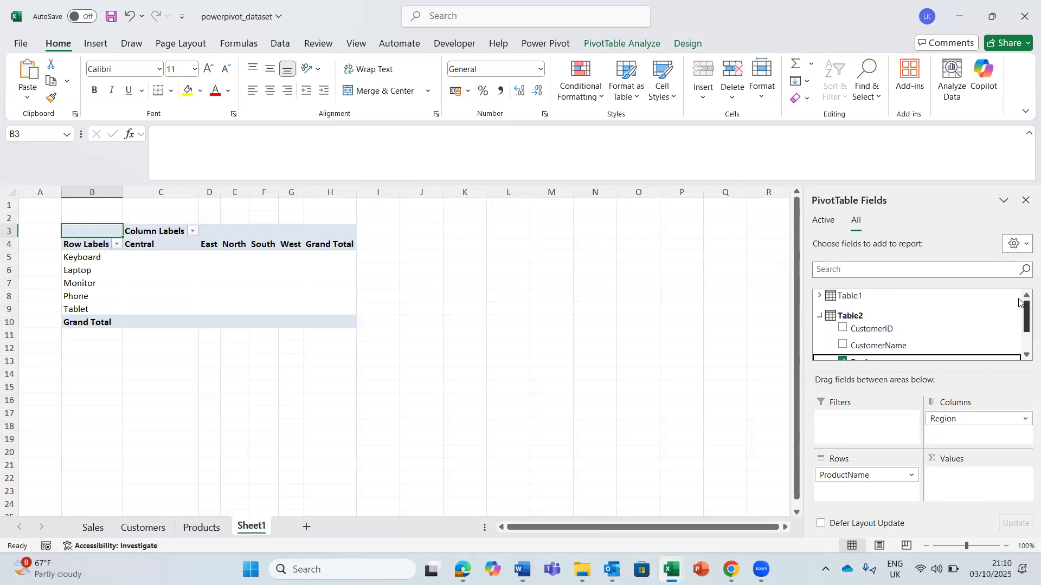
{"action": "left_click", "coordinate": [819, 316]}
{"action": "left_click", "coordinate": [820, 296]}
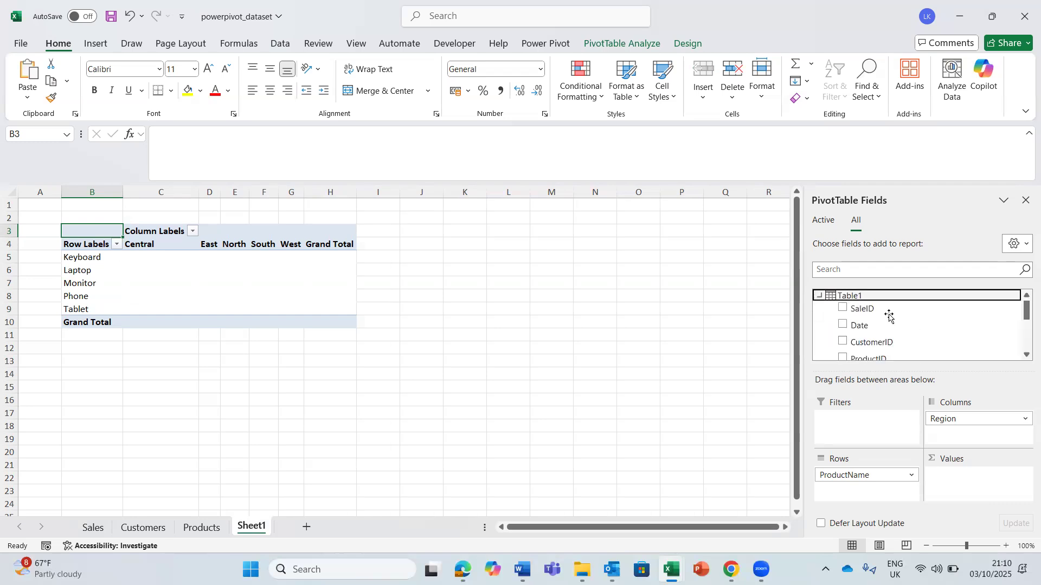
{"action": "mouse_move", "coordinate": [1026, 318]}
{"action": "left_mouse_down"}
{"action": "mouse_move", "coordinate": [1027, 349]}
{"action": "mouse_move", "coordinate": [1026, 336]}
{"action": "left_mouse_up"}
{"action": "left_click_drag", "start_coordinate": [857, 347], "coordinate": [978, 490]}
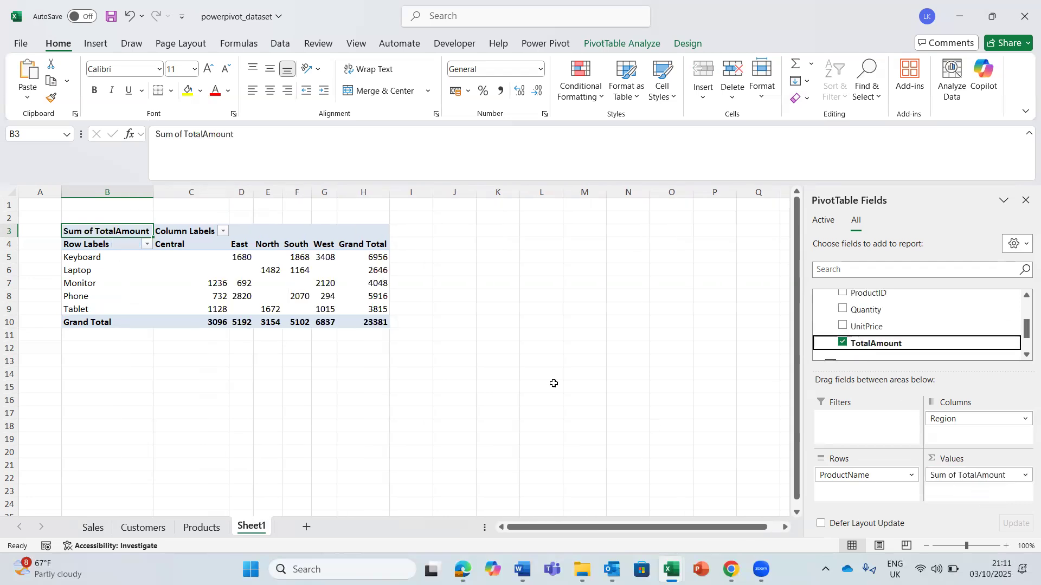
- Format the Sum of TotalAmount value field as Number with two decimals and a thousands separator
{"action": "left_click", "coordinate": [243, 284]}
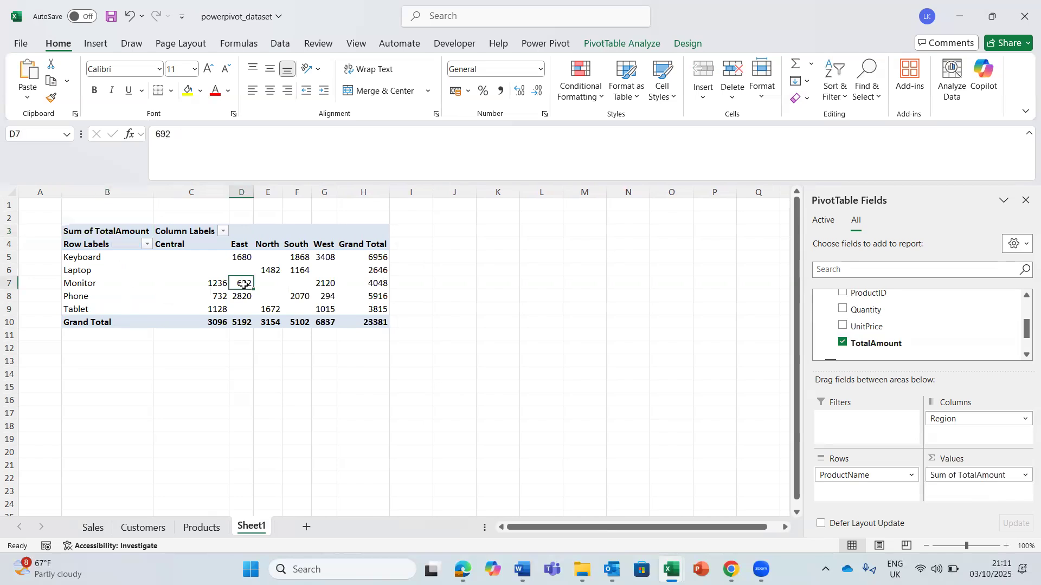
{"action": "right_click", "coordinate": [243, 284]}
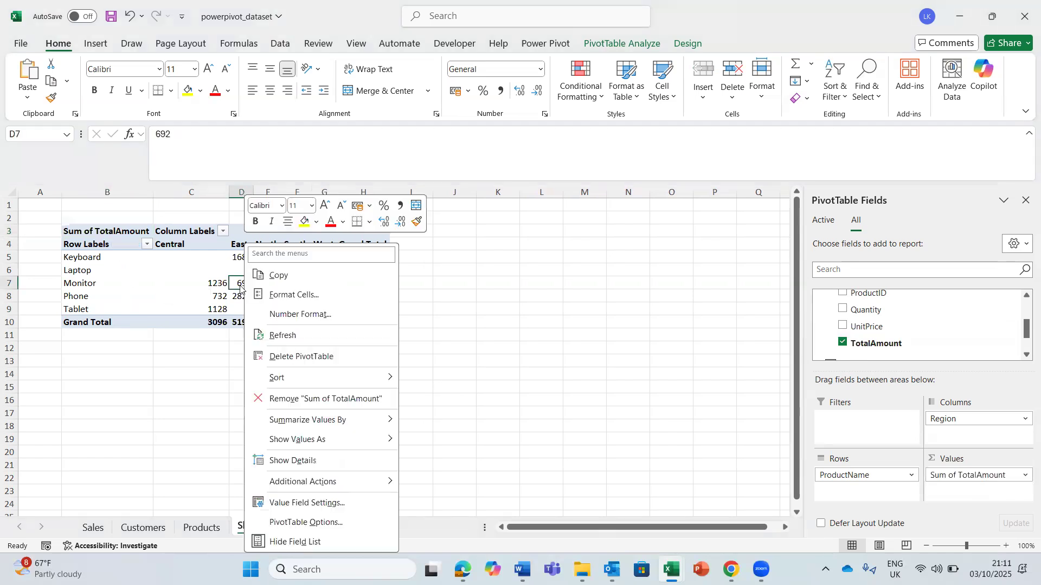
{"action": "left_click", "coordinate": [293, 504]}
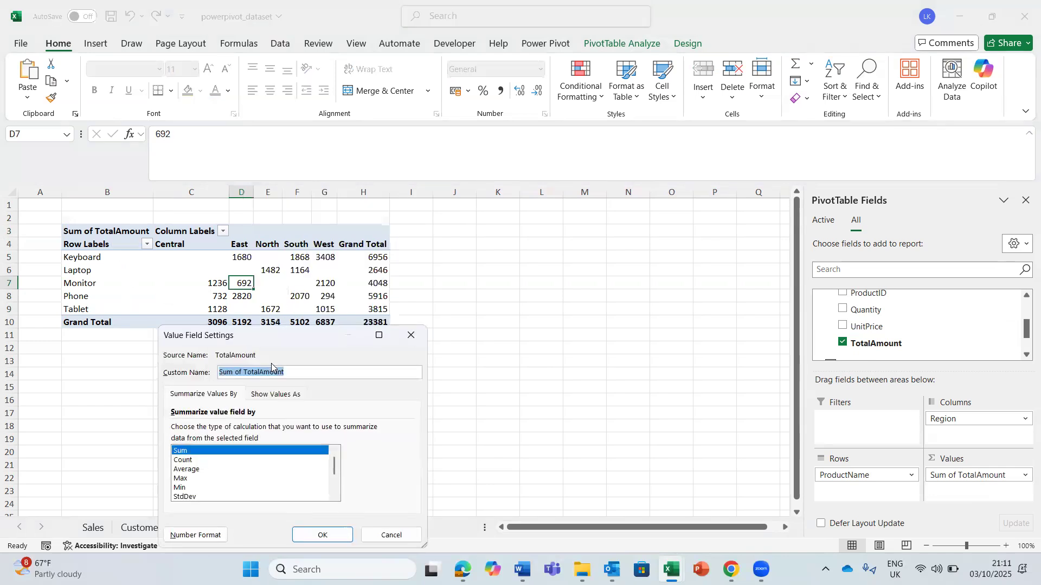
{"action": "left_click", "coordinate": [186, 536]}
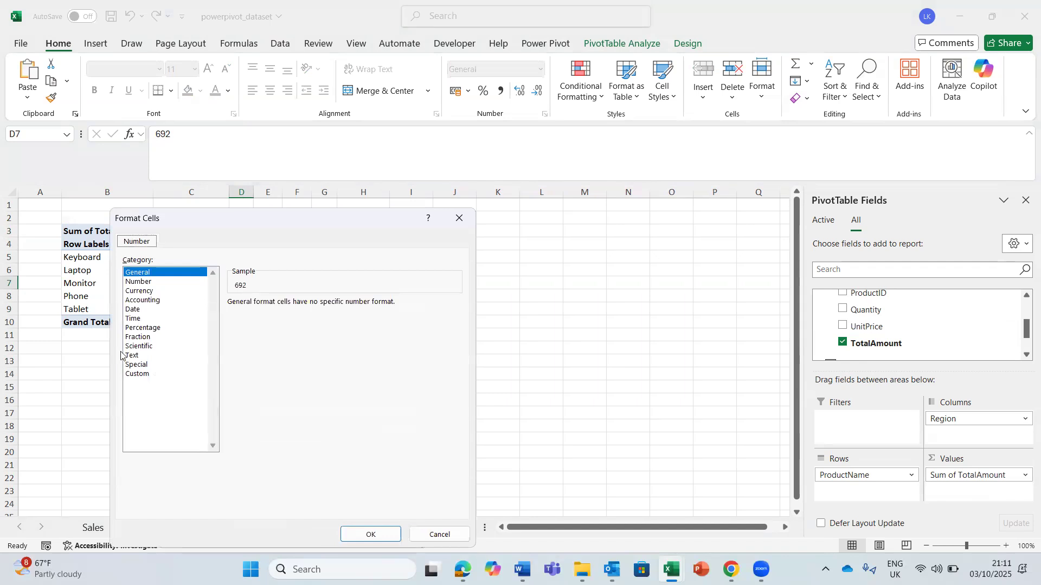
{"action": "left_click", "coordinate": [138, 282]}
{"action": "left_click", "coordinate": [232, 321]}
{"action": "left_click", "coordinate": [357, 535]}
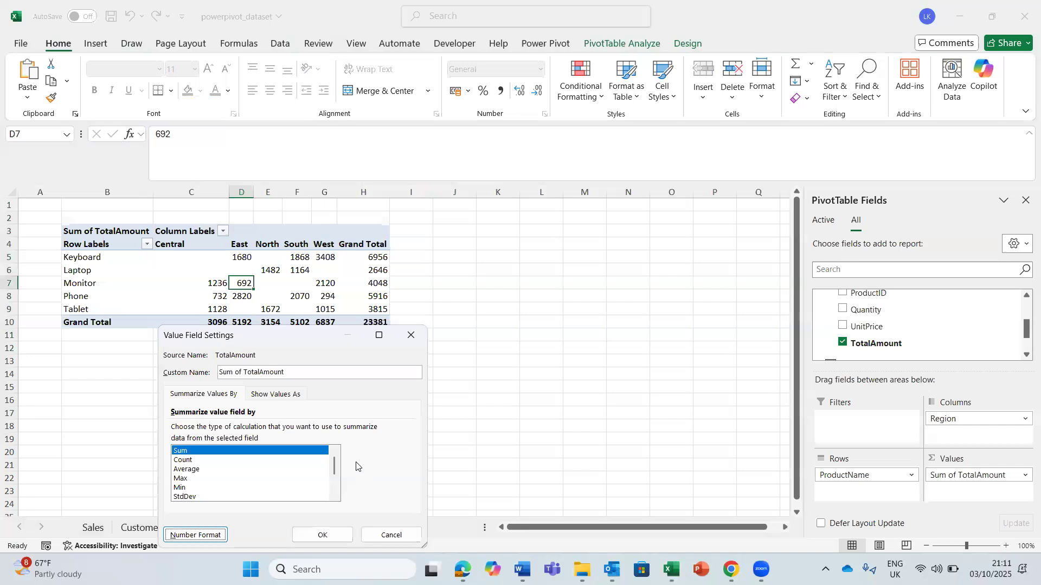
{"action": "left_click", "coordinate": [329, 534]}
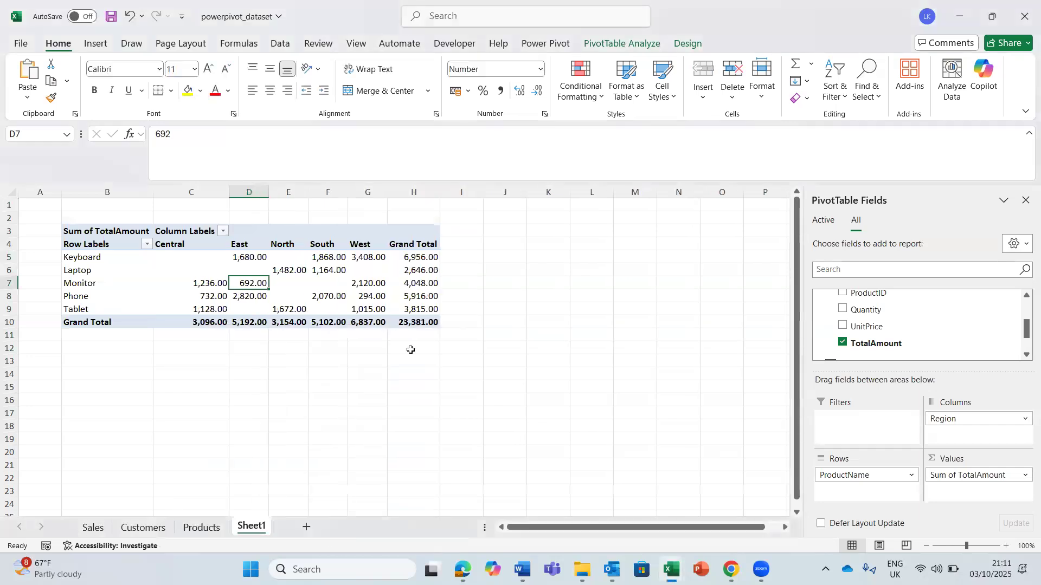
- Examine the PivotTable's total amounts by product and region, including the Monitor and Tablet rows
{"action": "left_click", "coordinate": [342, 352]}
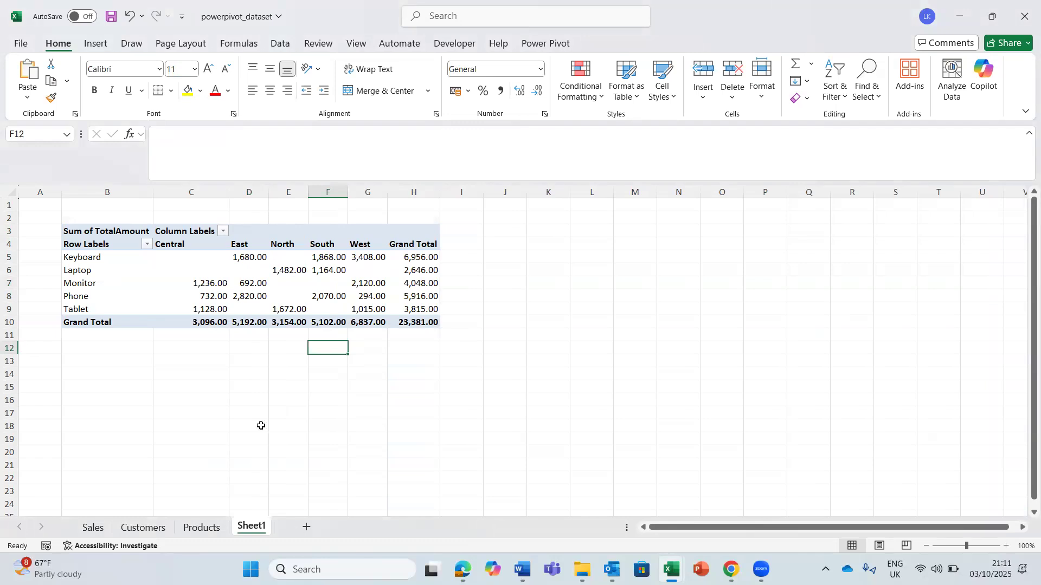
{"action": "left_click", "coordinate": [268, 286]}
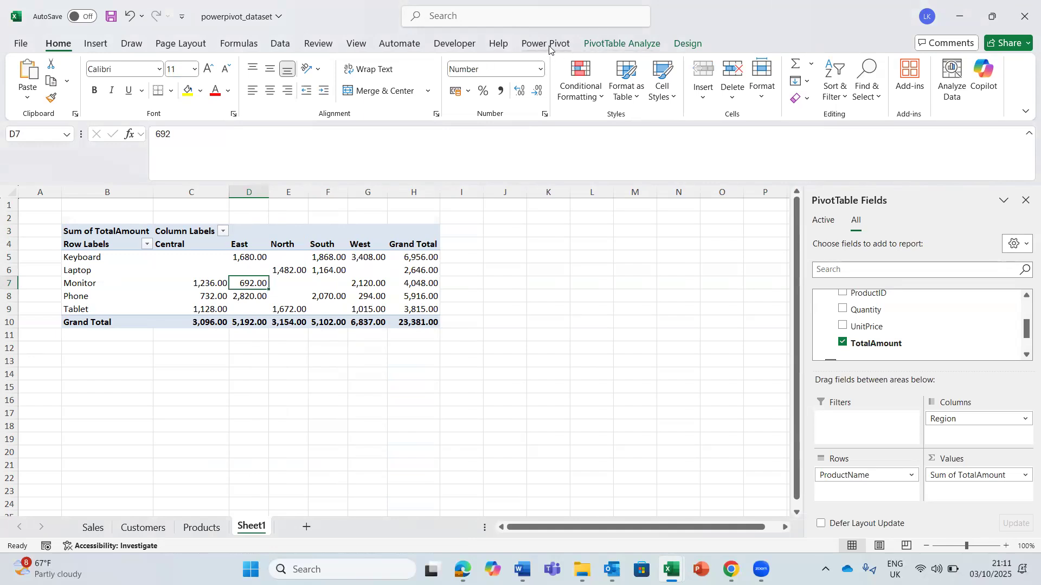
{"action": "left_click", "coordinate": [288, 282]}
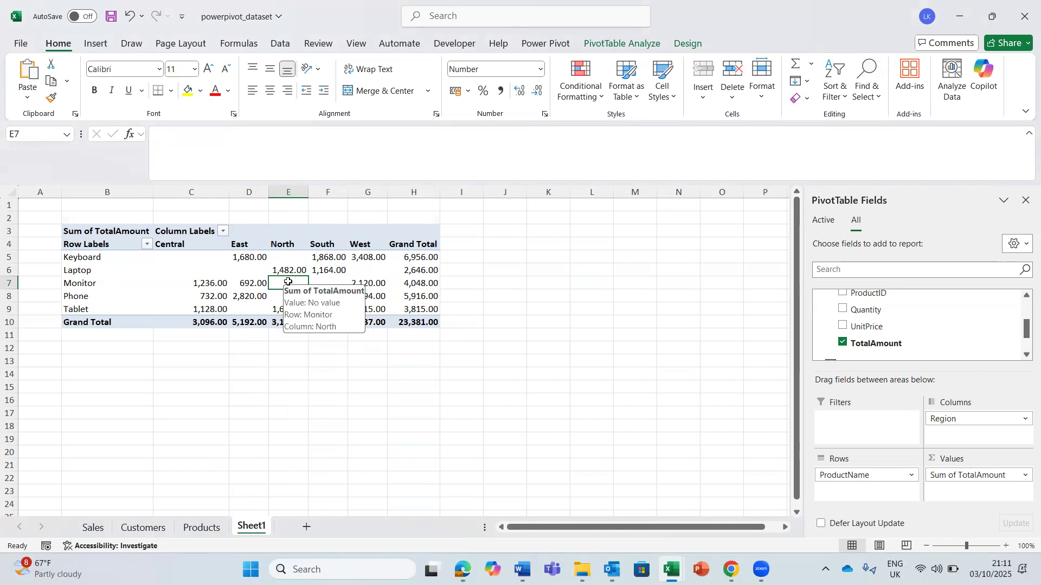
{"action": "left_click", "coordinate": [402, 368]}
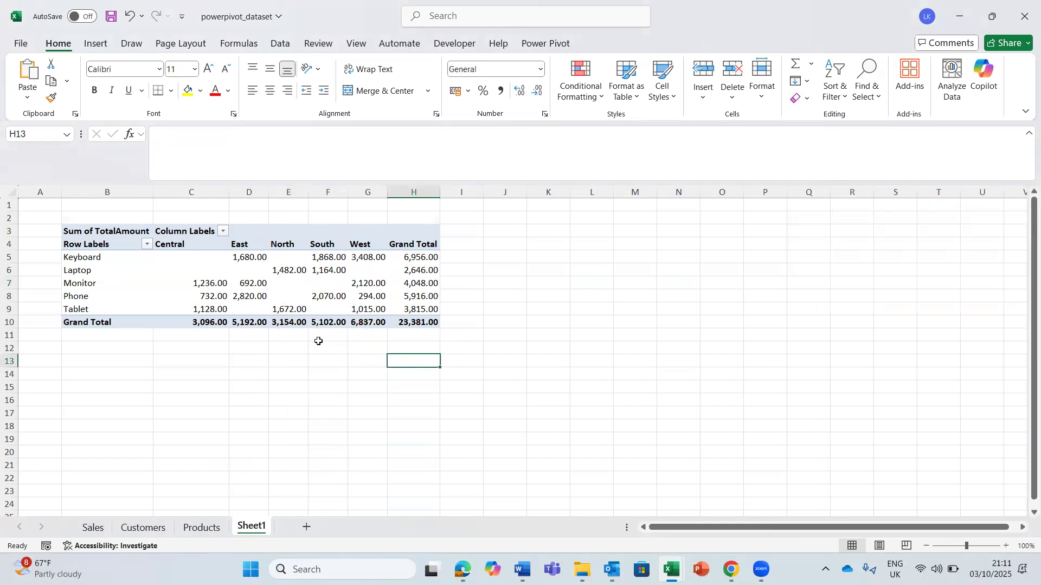
{"action": "left_click", "coordinate": [290, 310]}
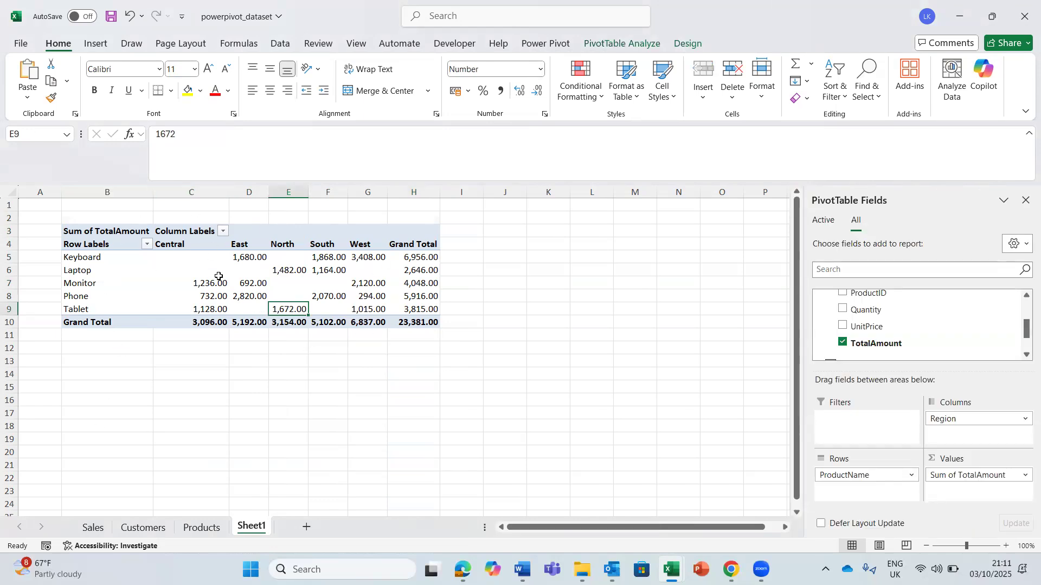
{"action": "left_click", "coordinate": [223, 308]}
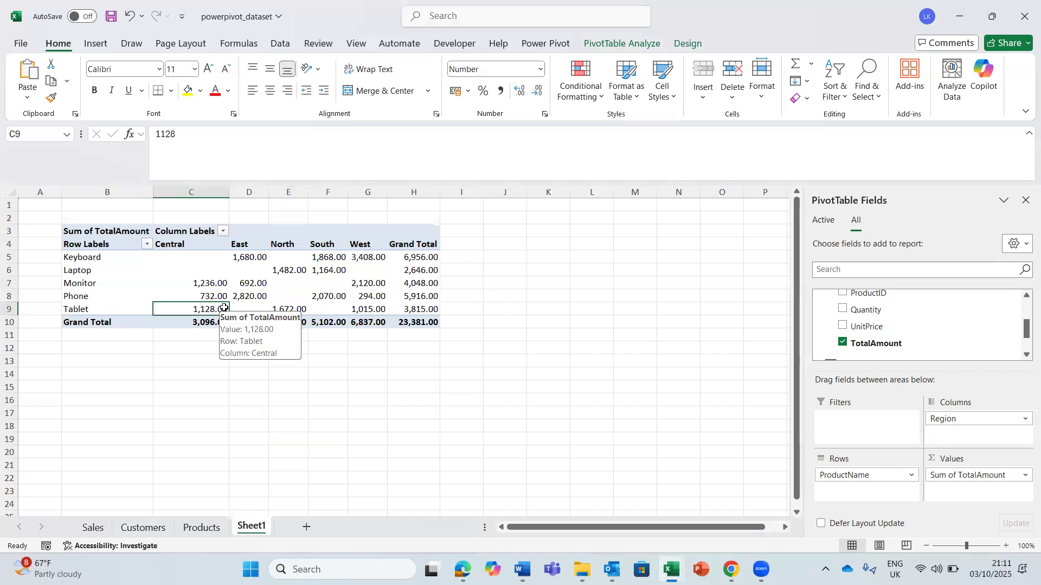
{"action": "left_click", "coordinate": [250, 426]}
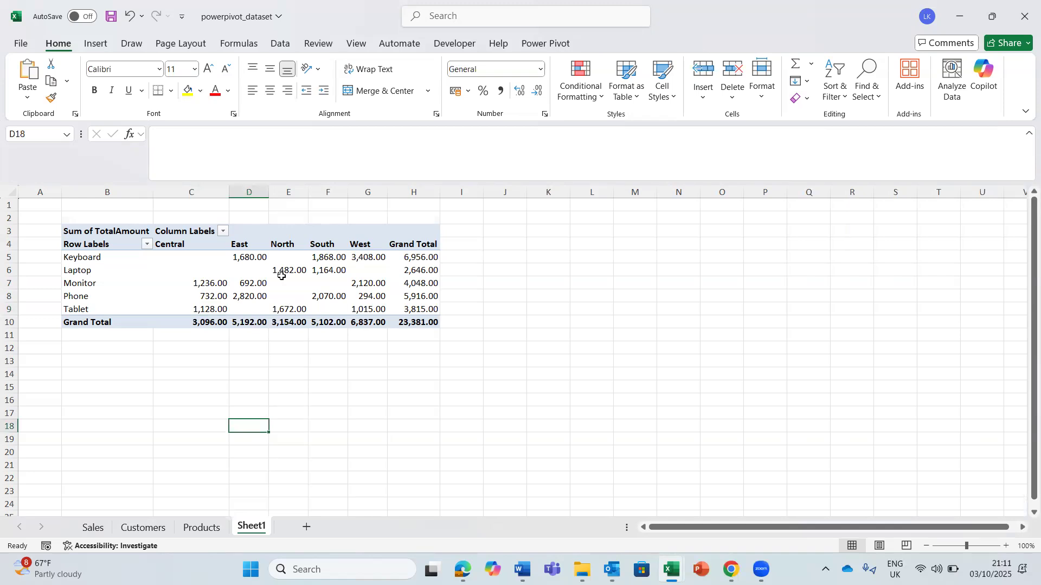
{"action": "left_click", "coordinate": [297, 310]}
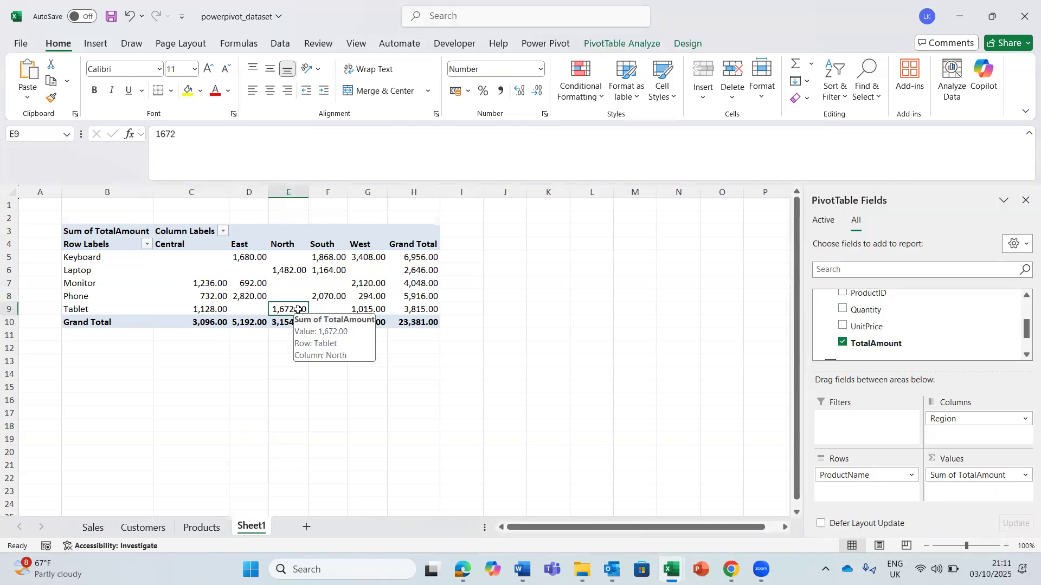